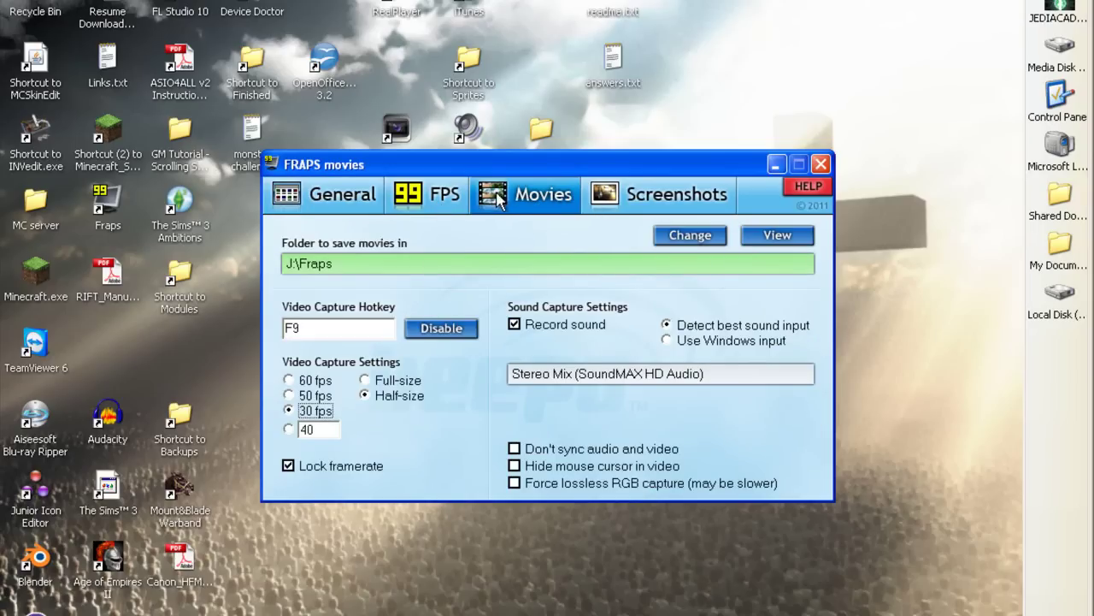
Step: Show the Fraps general settings and exit Fraps, confirming the exit
drag(630, 164, 592, 192)
click(346, 219)
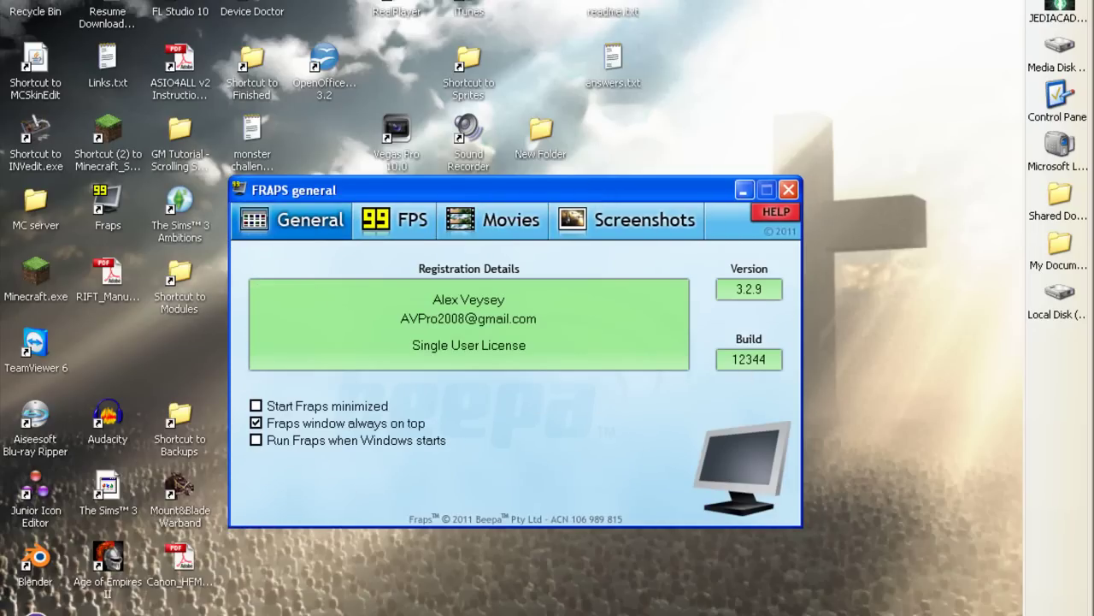
click(788, 190)
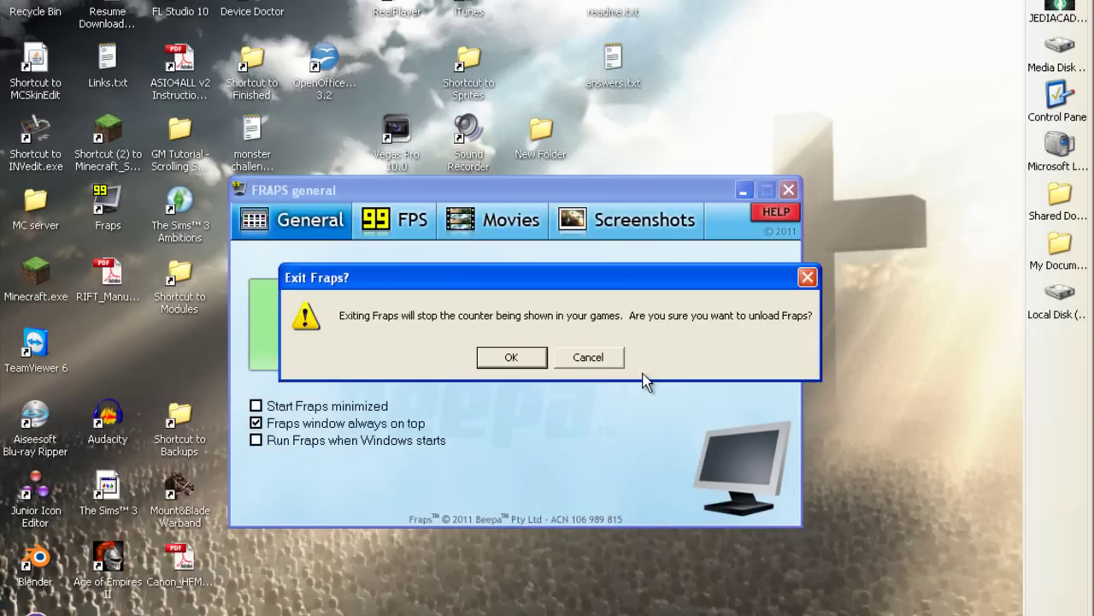
click(532, 357)
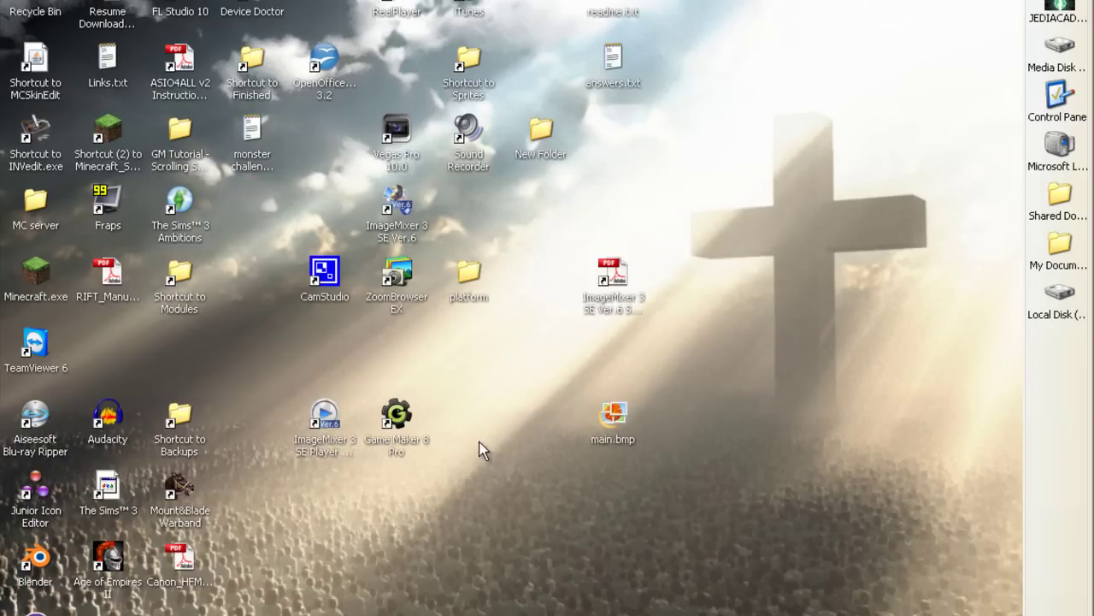
Step: Relaunch Fraps with its movie settings shown, and switch Record sound off and back on
double_click(102, 213)
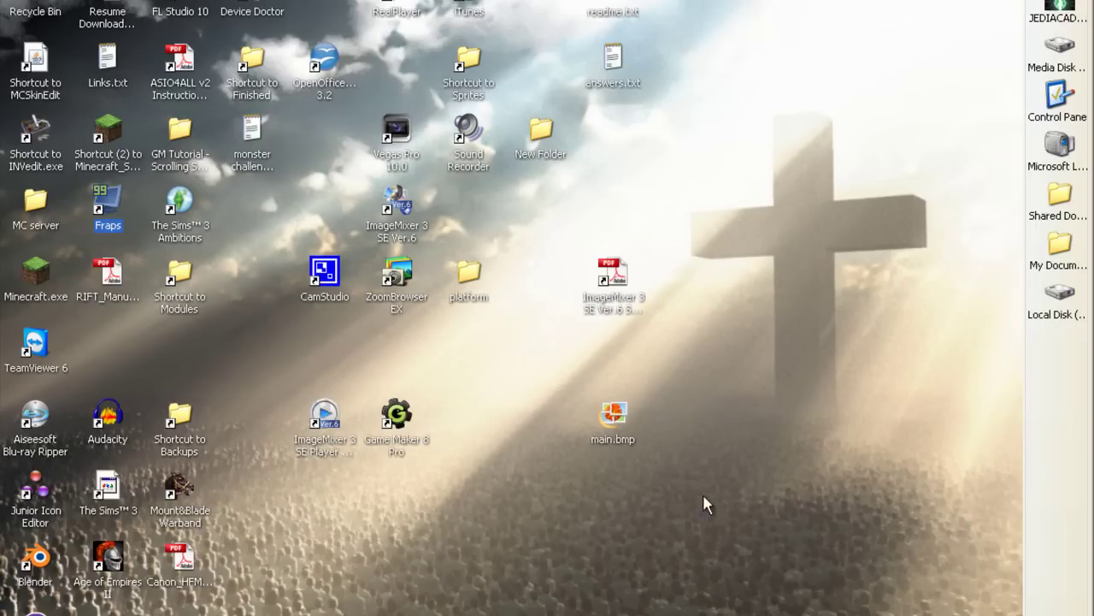
click(502, 233)
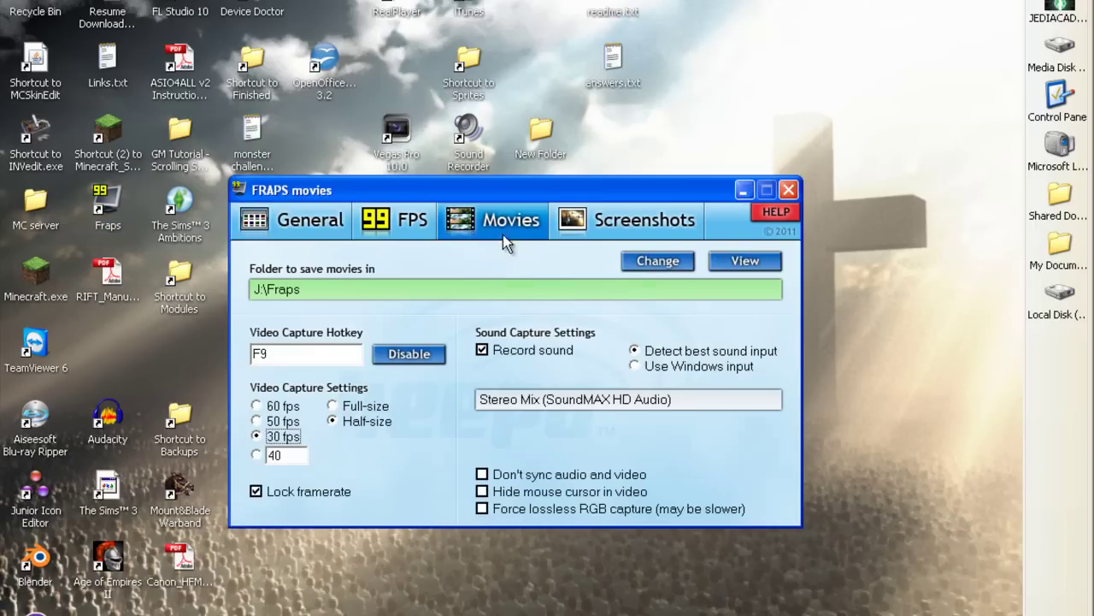
click(482, 351)
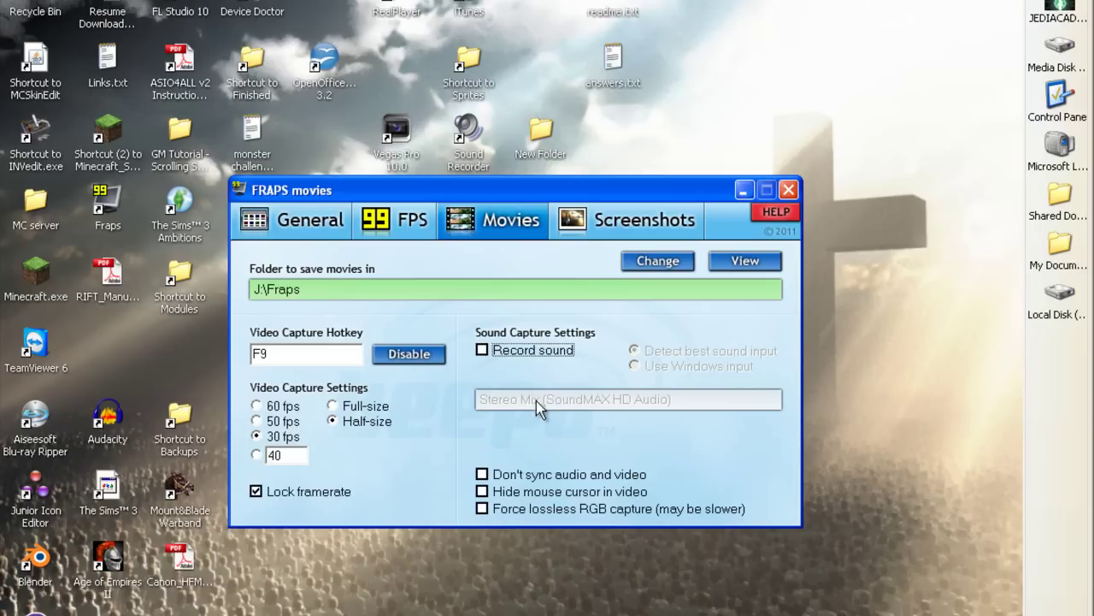
click(483, 350)
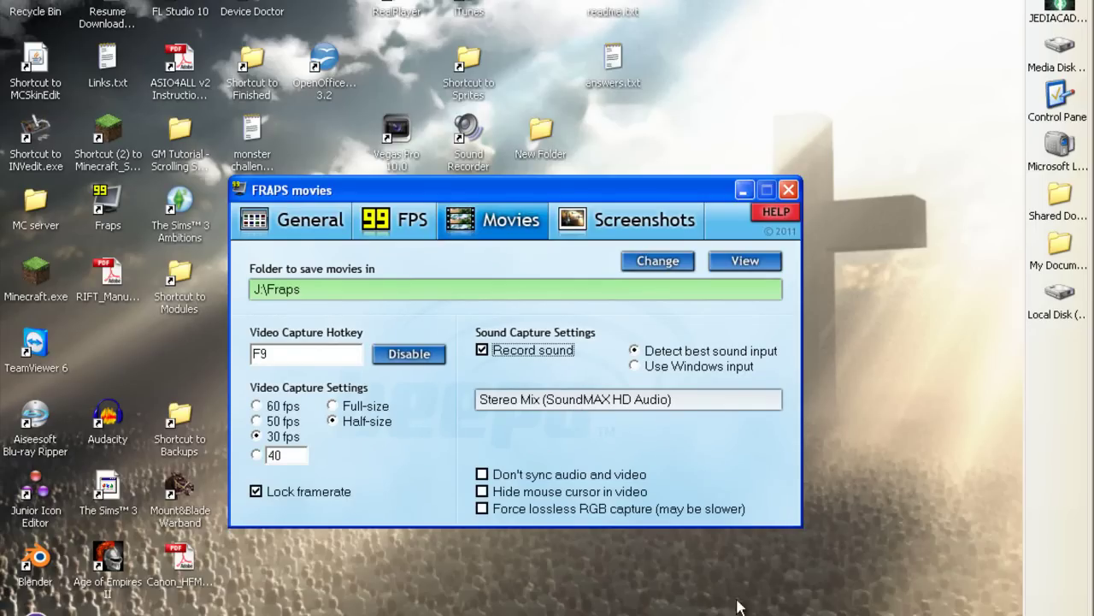
key(super)
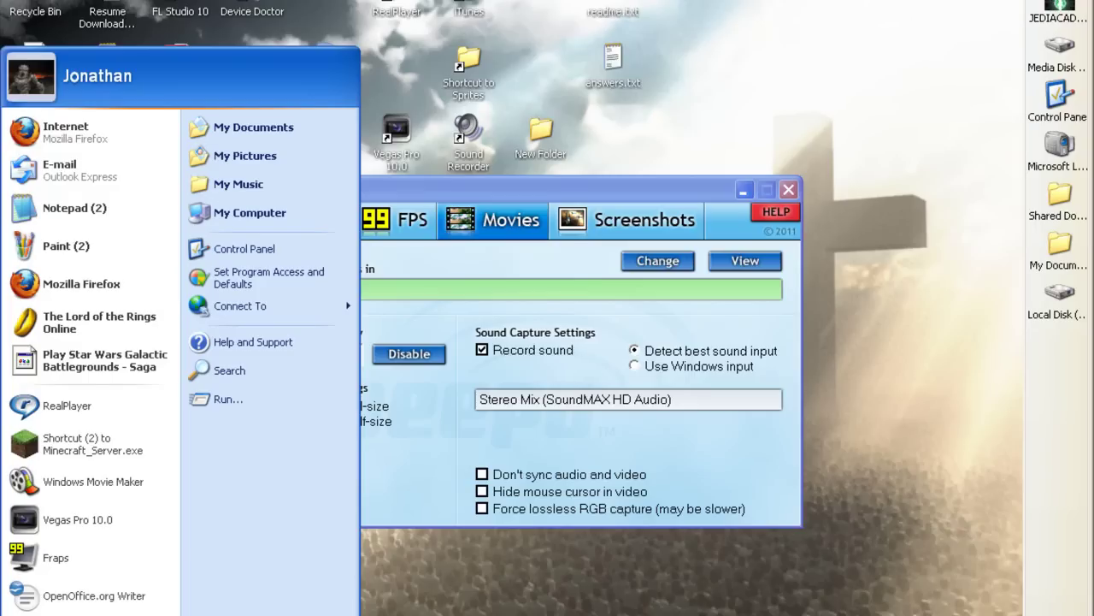
click(94, 614)
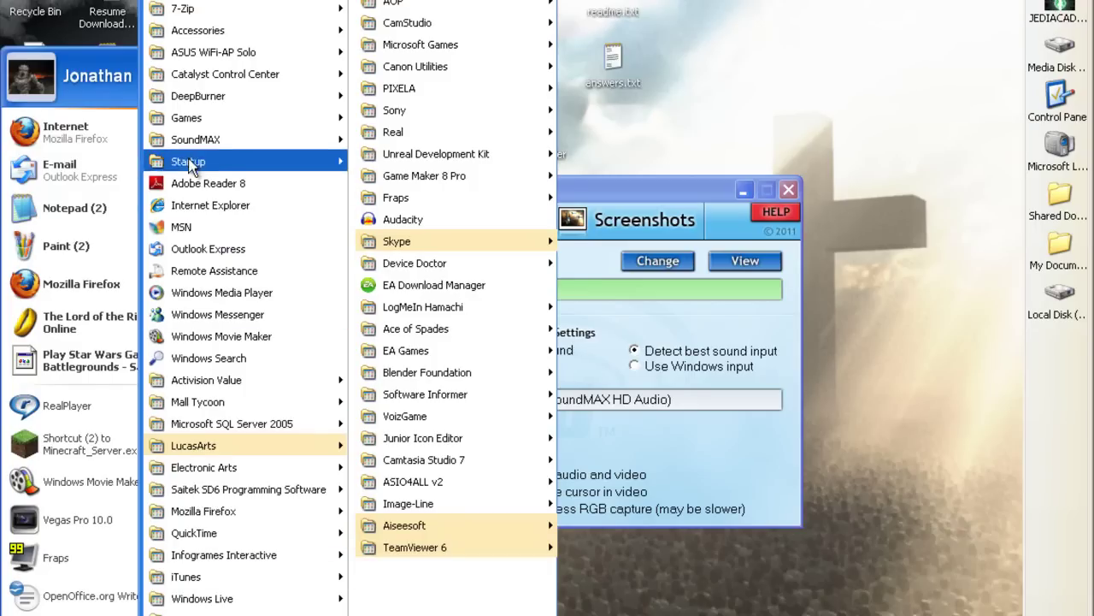
click(682, 395)
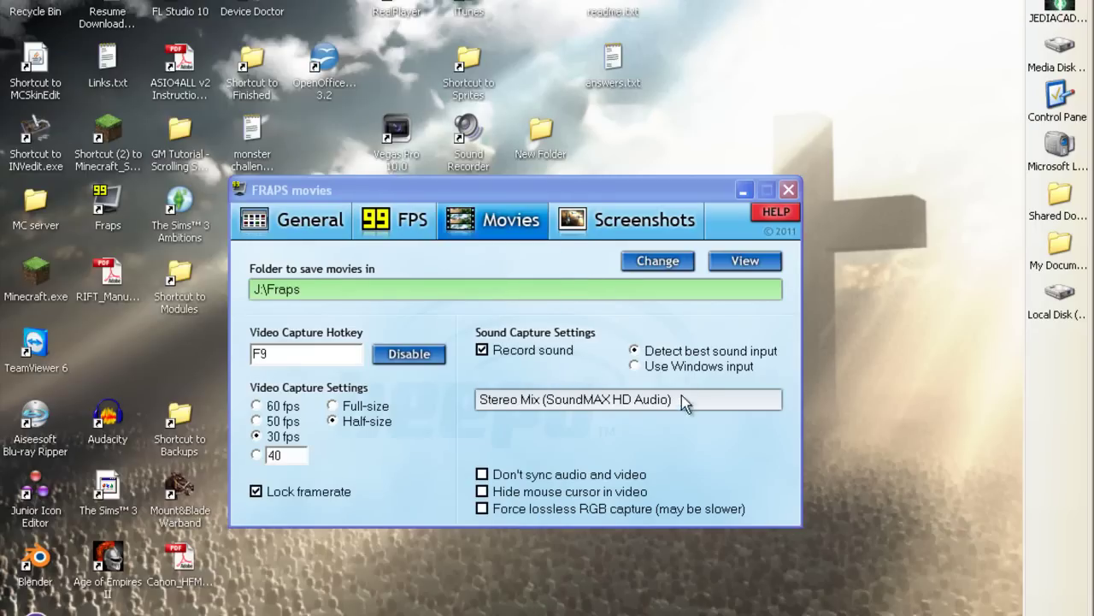
Step: Open the SoundMAX audio mixer and arrange its window side by side with the Fraps movie settings
drag(513, 190, 690, 276)
mouse_move(269, 9)
mouse_down()
mouse_move(329, 1)
mouse_move(218, 2)
mouse_move(277, 2)
mouse_up()
drag(598, 276, 661, 348)
drag(256, 7, 253, 165)
drag(261, 110, 262, 223)
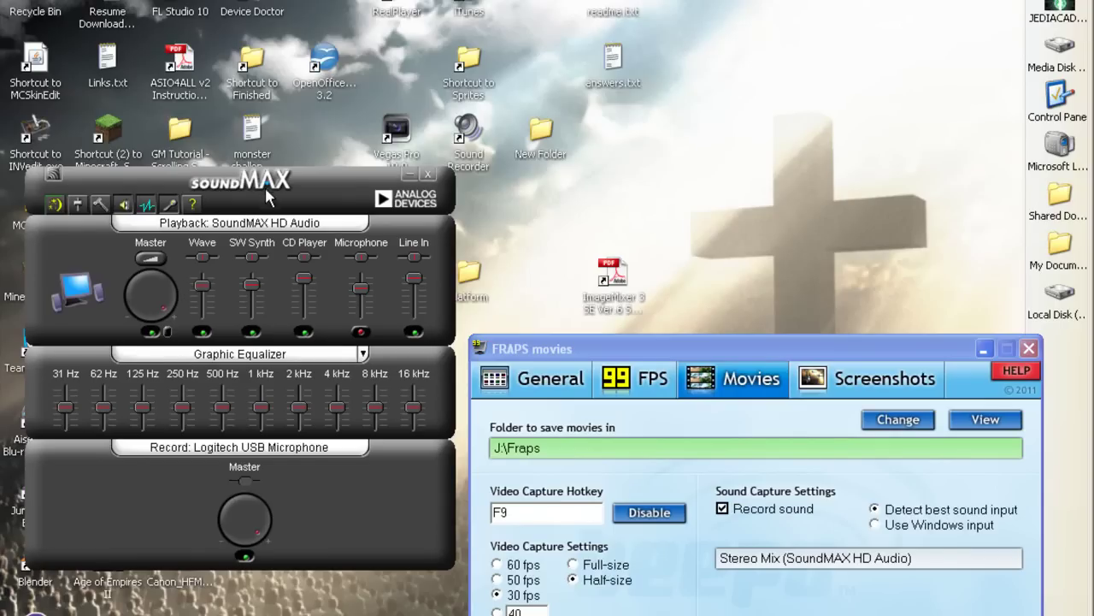
drag(267, 196, 272, 180)
drag(574, 349, 570, 214)
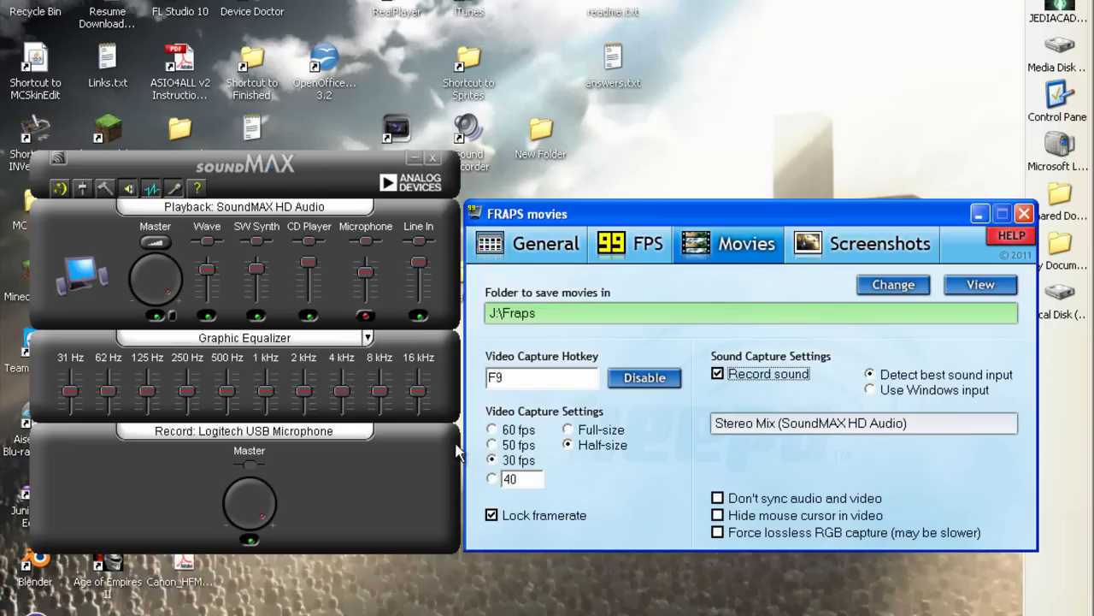
Step: Compare the Fraps sound sources by alternating between Use Windows input and Detect best sound input, ending on Detect best sound input
click(871, 390)
click(871, 375)
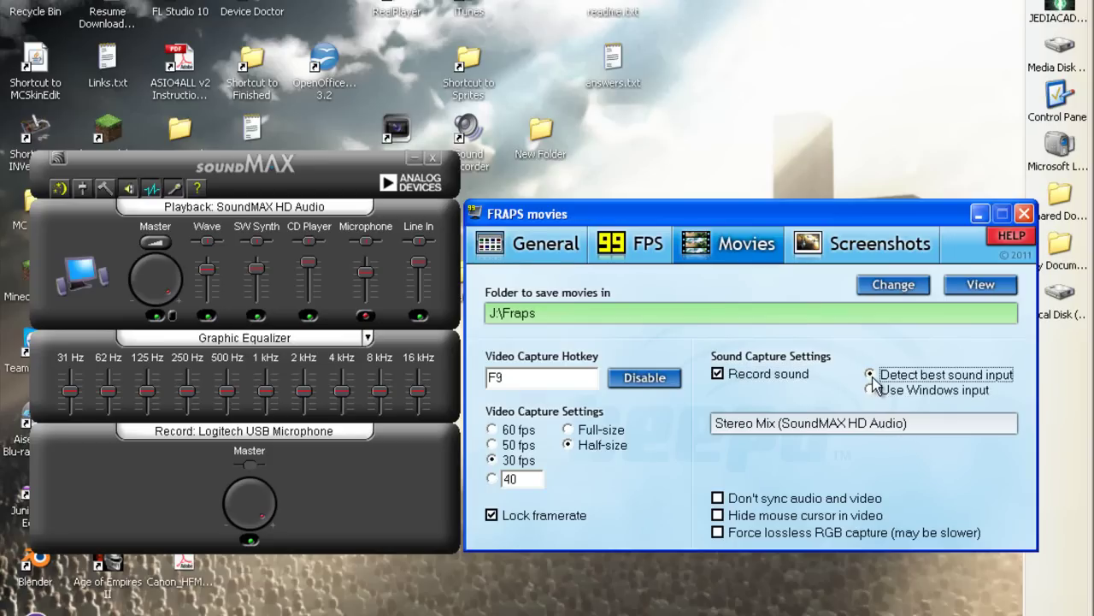
click(871, 390)
click(871, 375)
click(871, 390)
click(871, 375)
click(872, 389)
click(871, 376)
click(871, 390)
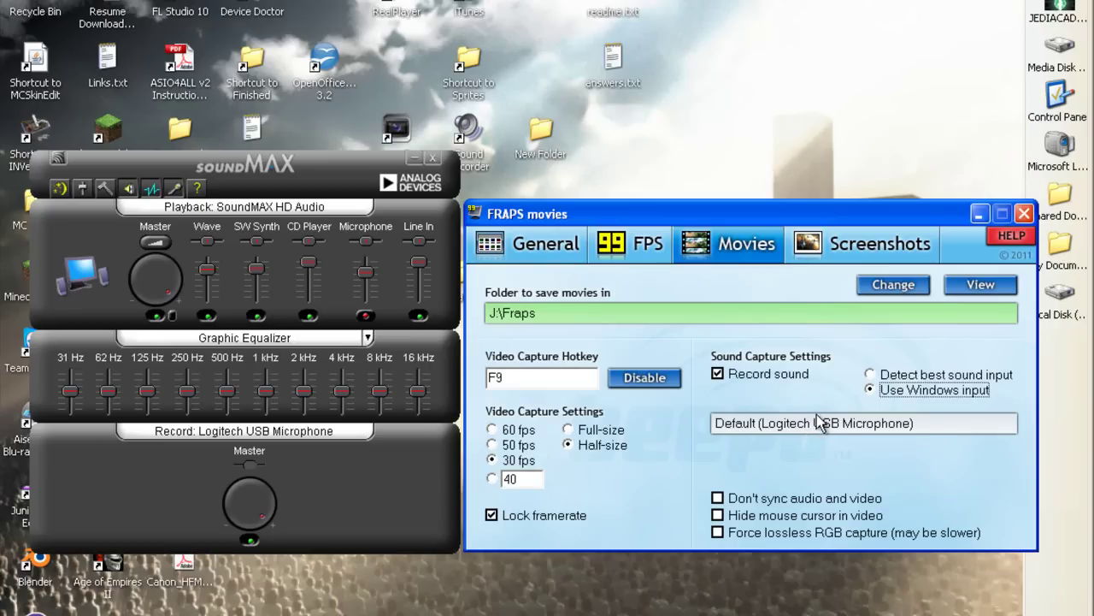
click(869, 376)
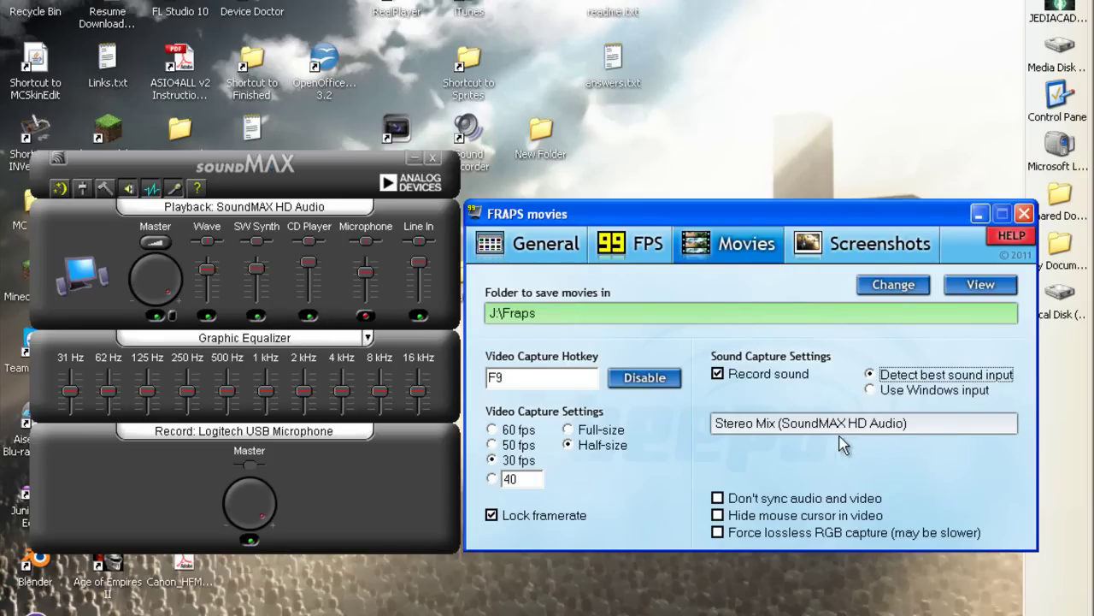
Step: Minimize and restore the Fraps window, and line it up beside the SoundMAX mixer again
click(980, 214)
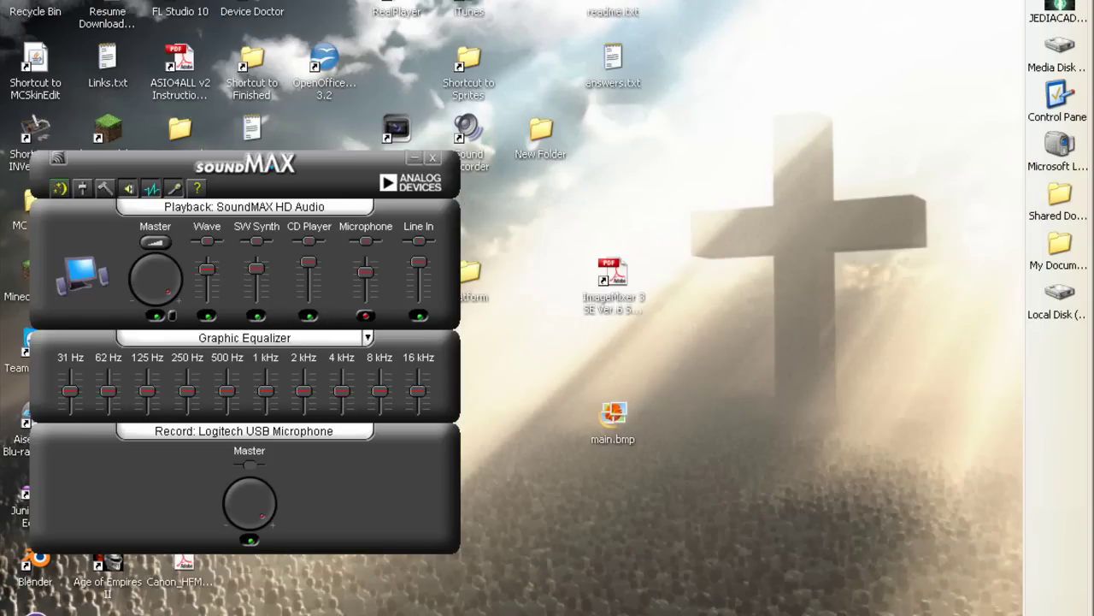
drag(317, 163, 425, 191)
click(859, 607)
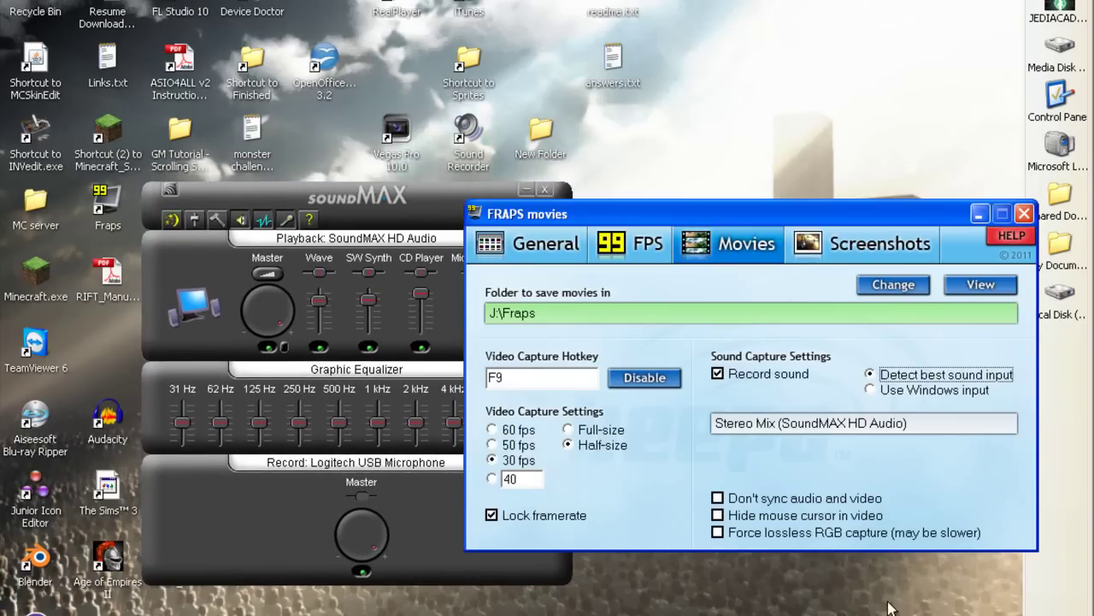
drag(389, 202, 285, 168)
mouse_move(584, 213)
mouse_down()
mouse_move(596, 205)
mouse_move(580, 215)
mouse_up()
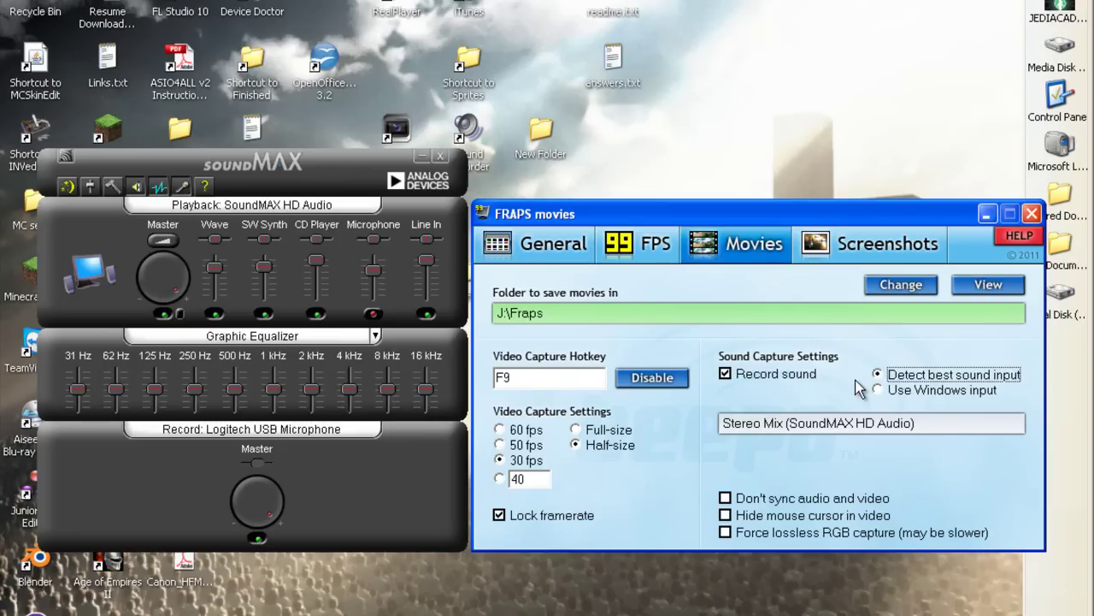
drag(628, 218, 628, 220)
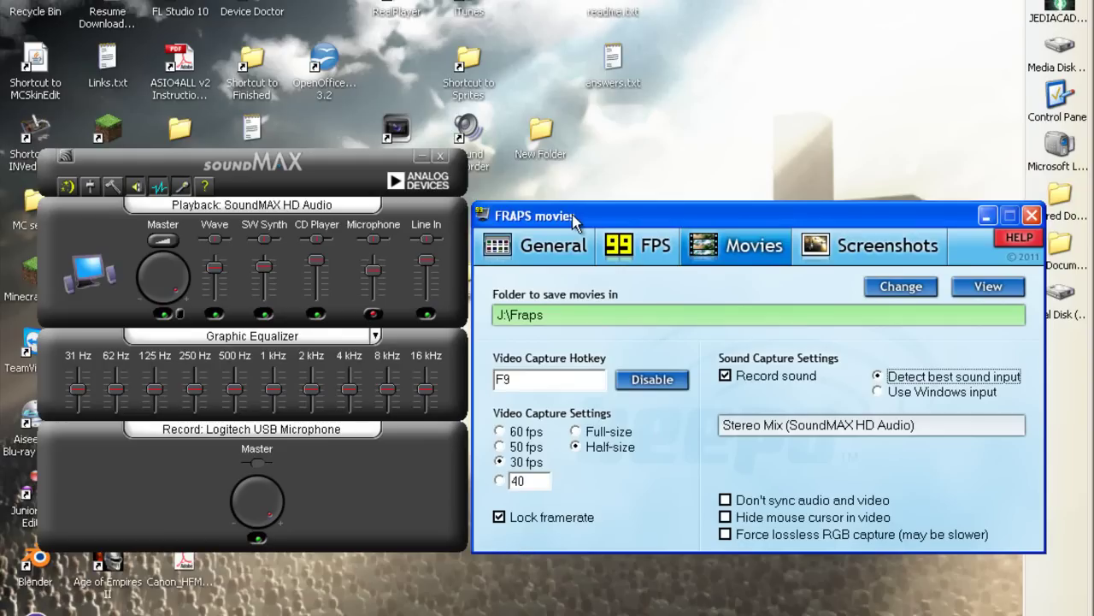
drag(573, 218, 573, 217)
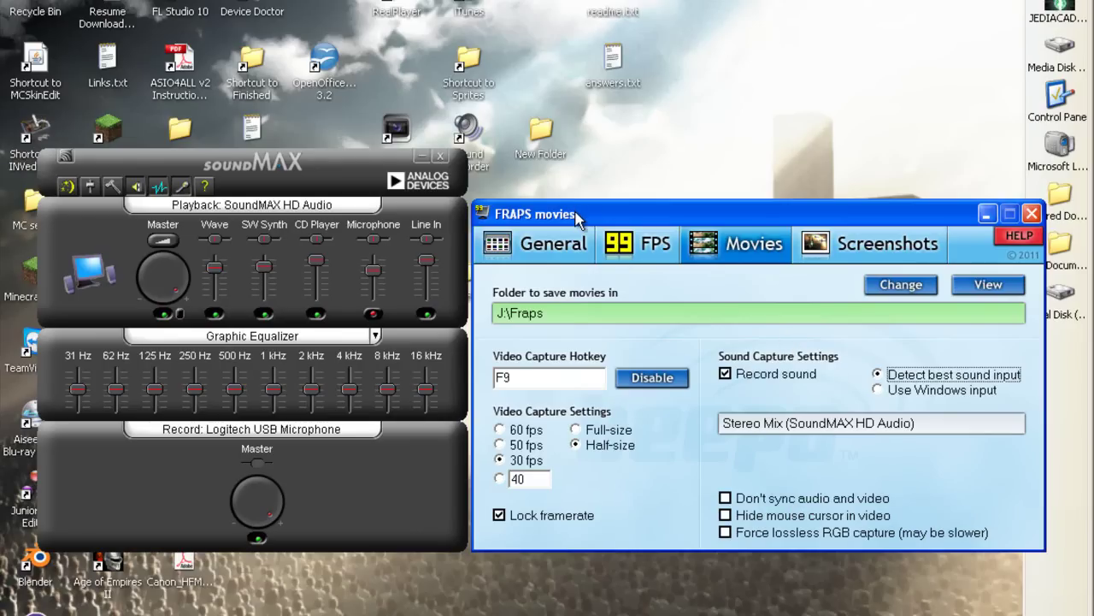
Step: Locate the Vegas Pro 10.0 shortcut and the Windows Movie Maker entry, and put the SoundMAX window back beside Fraps
drag(338, 171, 467, 197)
click(395, 139)
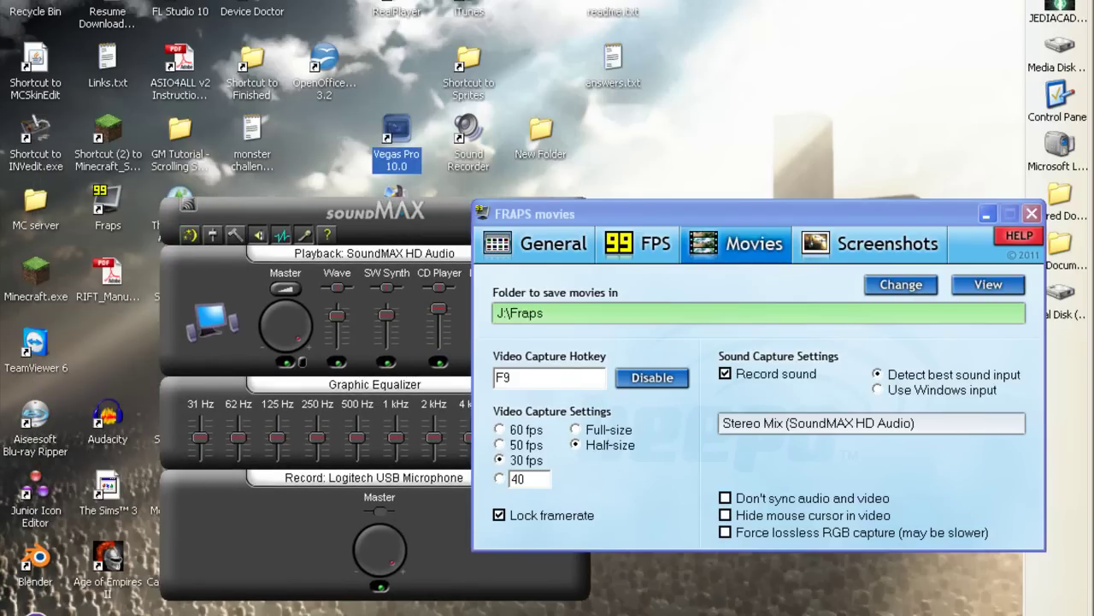
key(super)
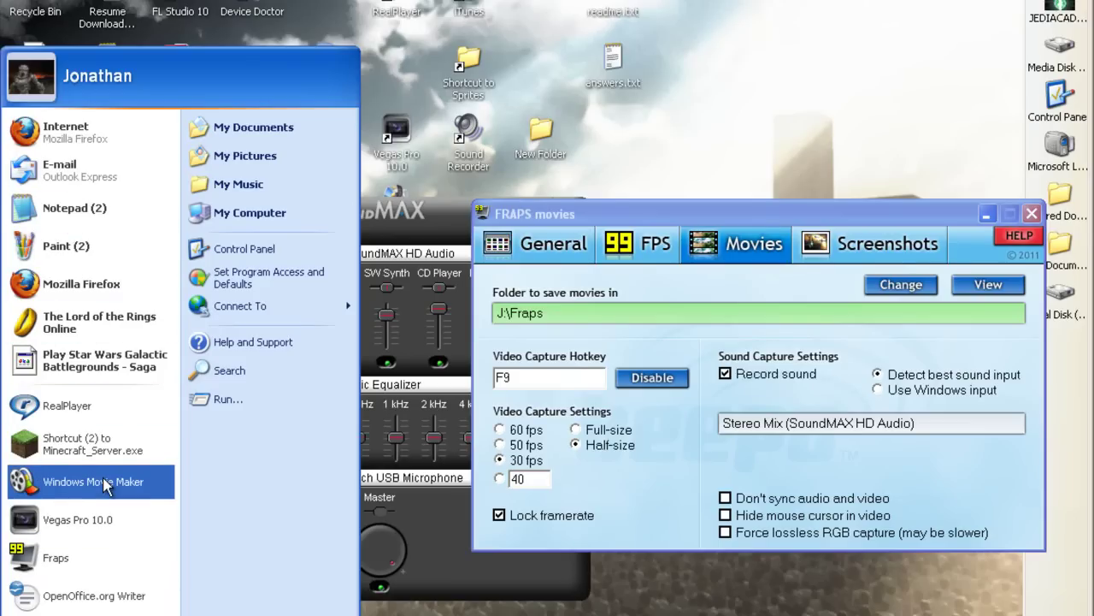
click(160, 493)
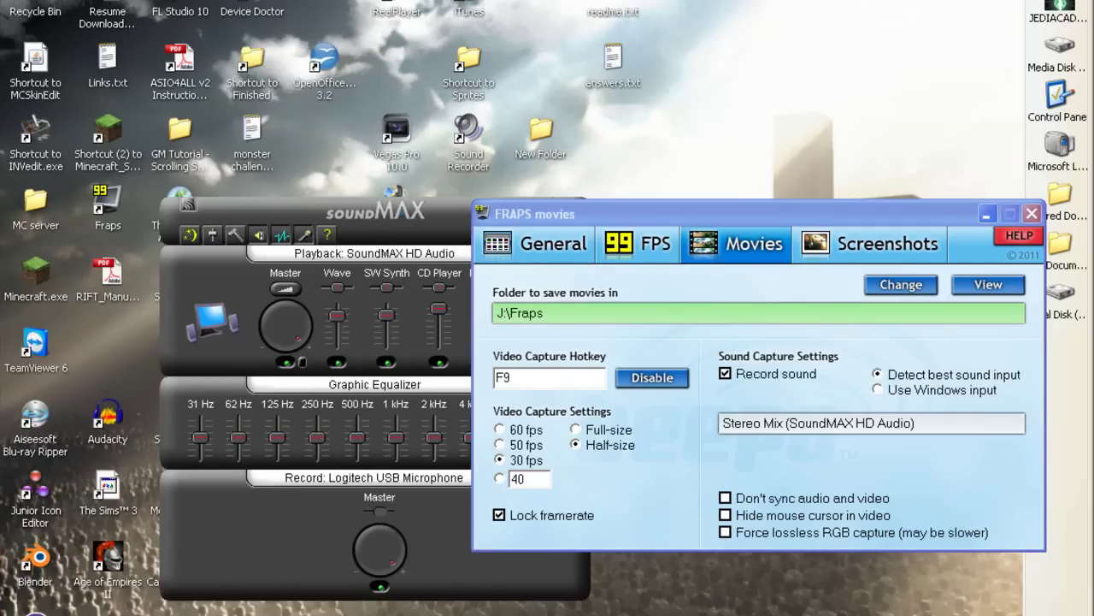
drag(370, 215, 238, 184)
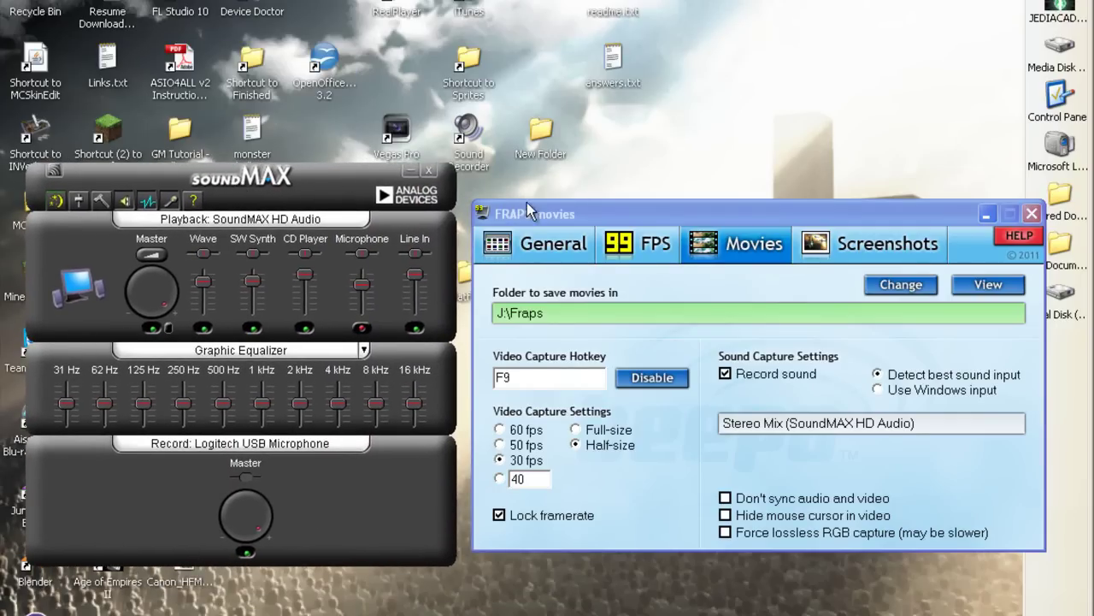
drag(526, 203, 519, 198)
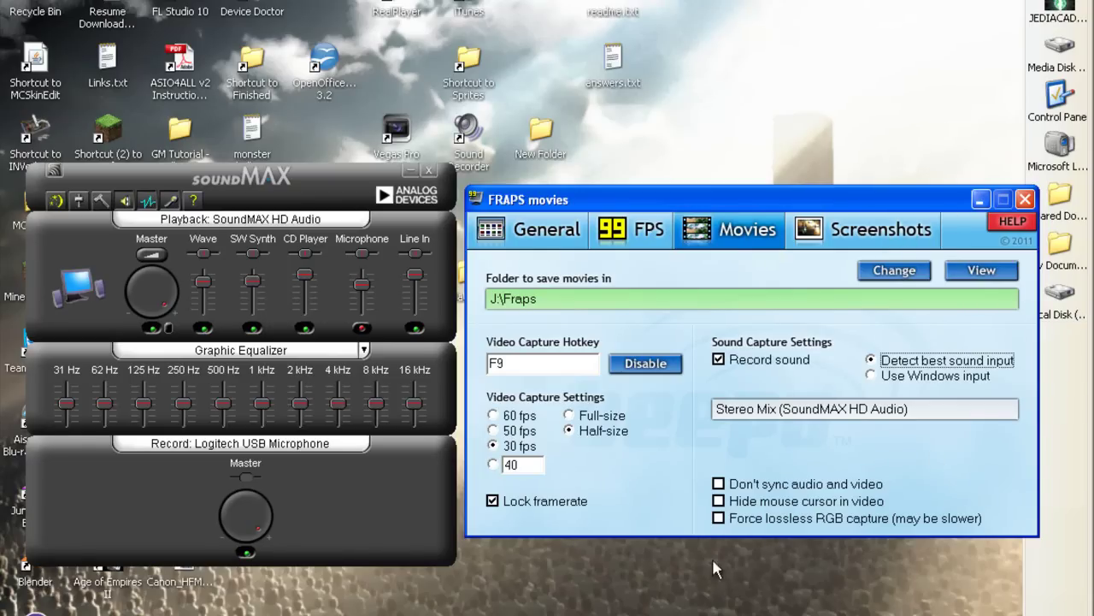
Step: Close the SoundMAX mixer and minimize Fraps to switch to the Audacity website in the browser
click(430, 171)
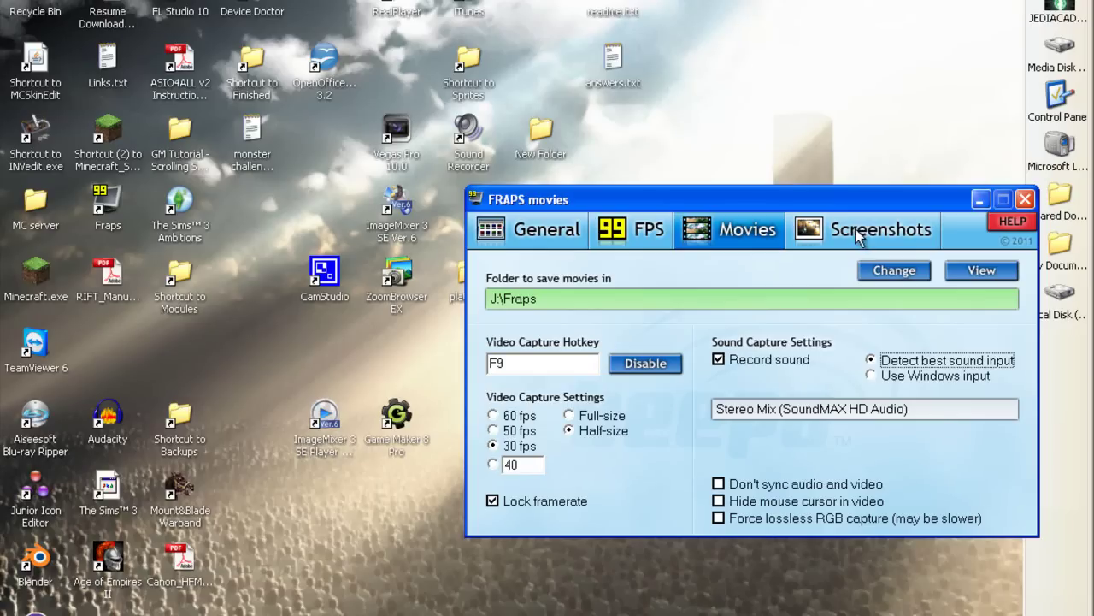
click(981, 200)
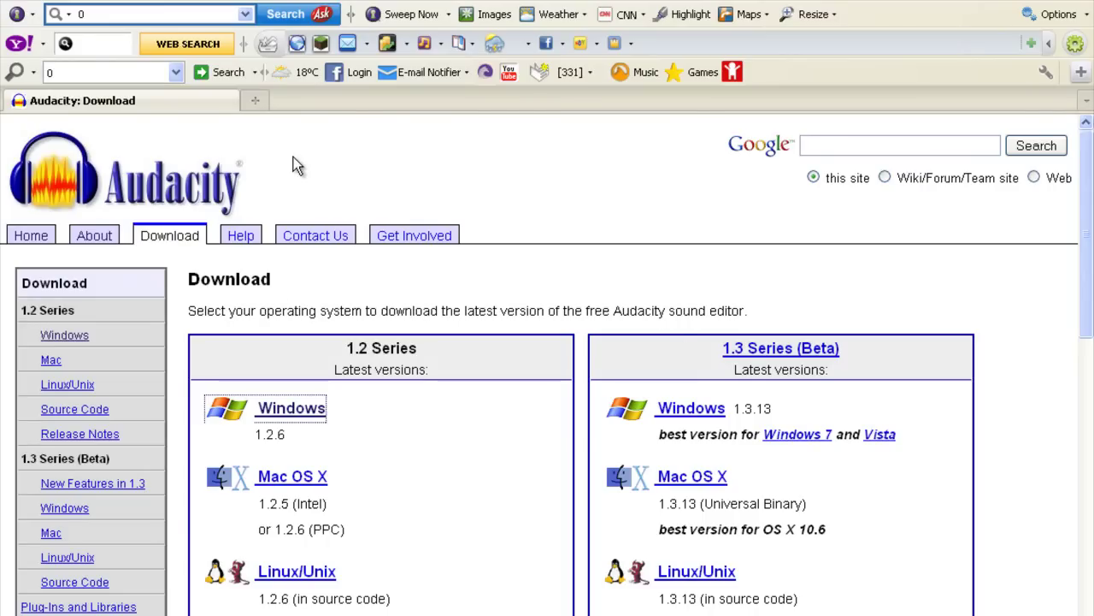
Step: Look over the Audacity website's download page and home page, and return to the download page
scroll(663, 324, down, 2)
scroll(658, 316, up, 2)
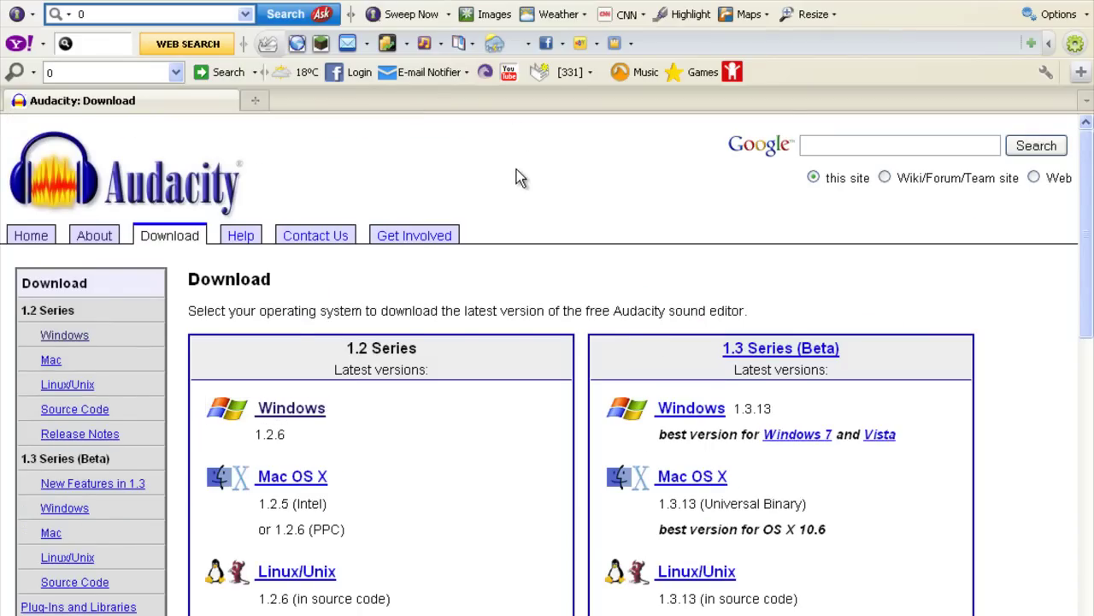
scroll(513, 179, down, 4)
scroll(413, 322, up, 4)
click(38, 238)
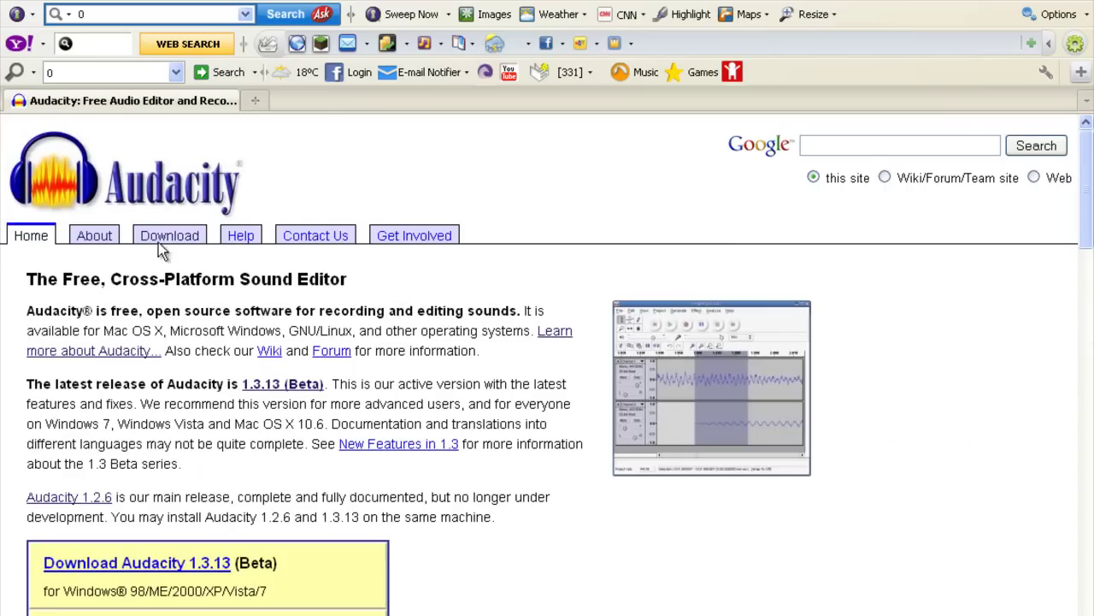
click(169, 238)
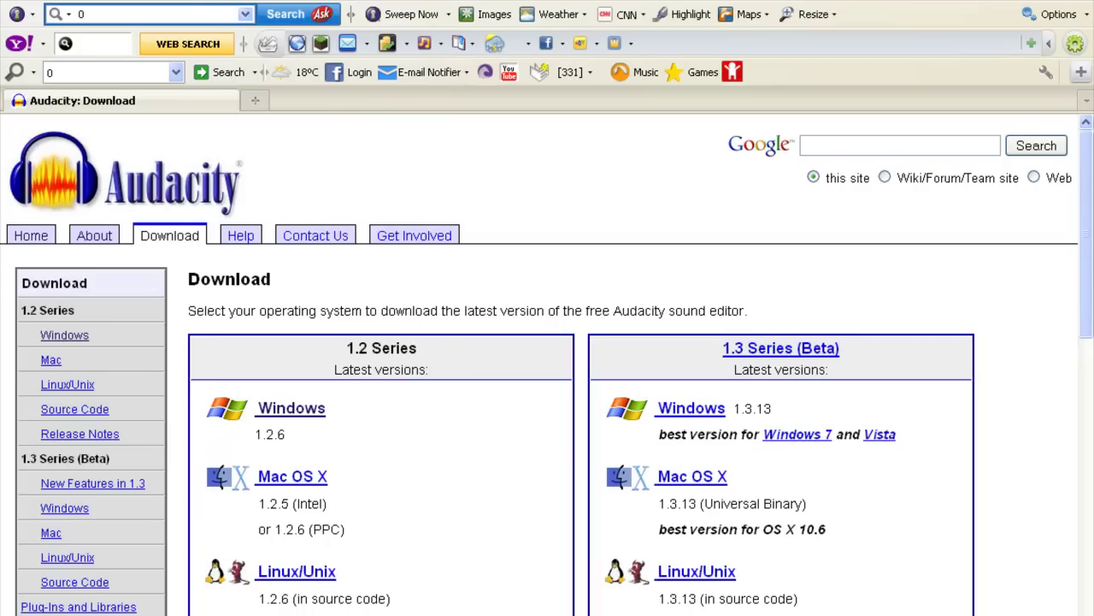
Step: Open the Windows download page for the Audacity 1.2 Series and review the recommended Windows 98/ME/2000/XP installer
scroll(338, 310, down, 2)
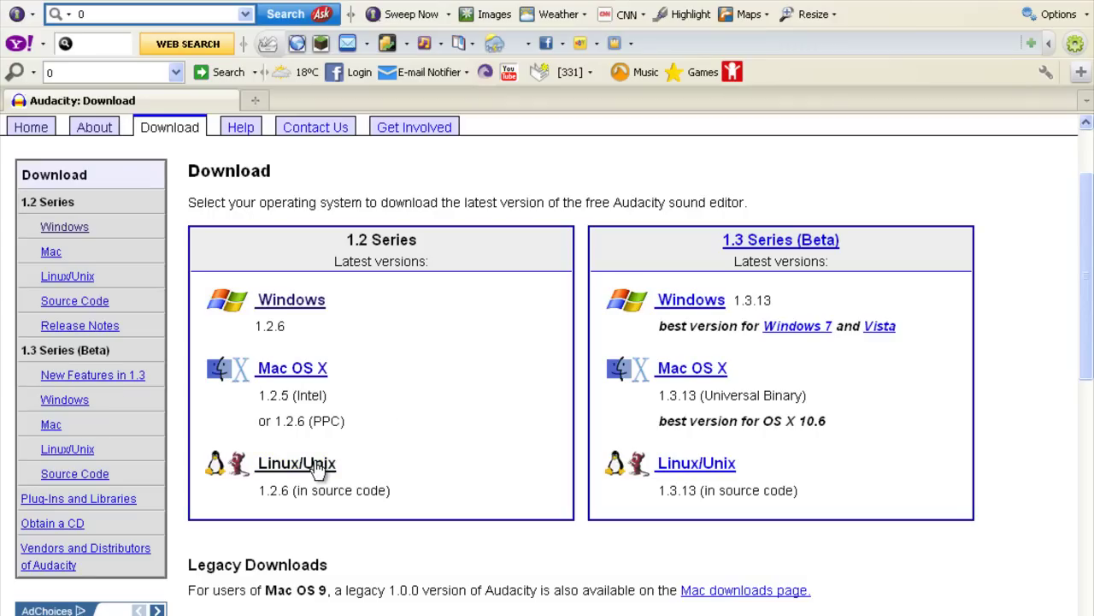
click(286, 306)
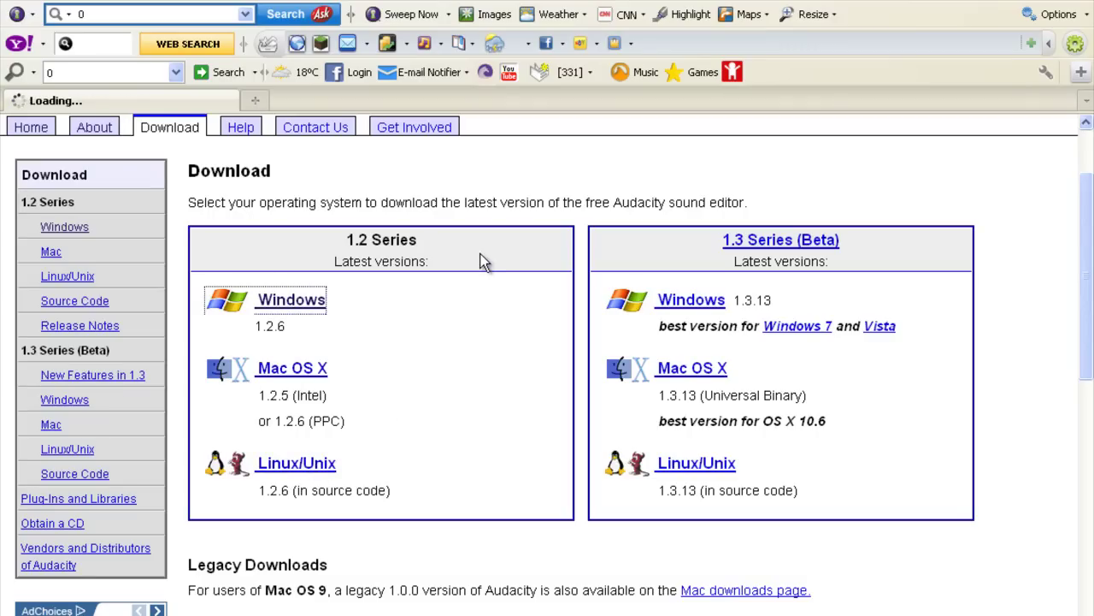
scroll(293, 346, down, 3)
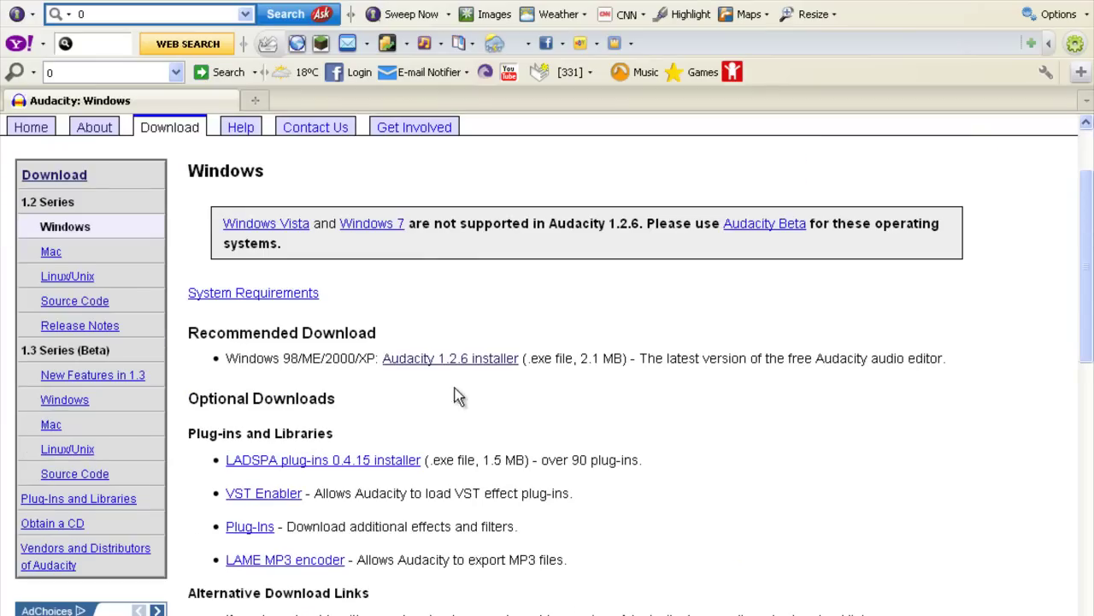
drag(283, 352, 612, 389)
click(537, 381)
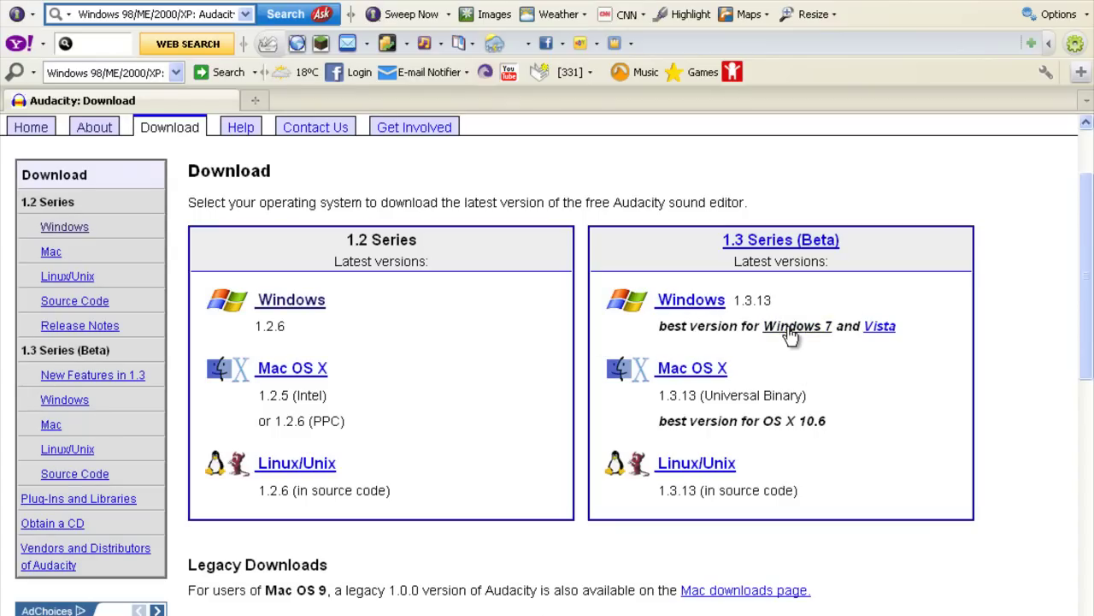
click(300, 291)
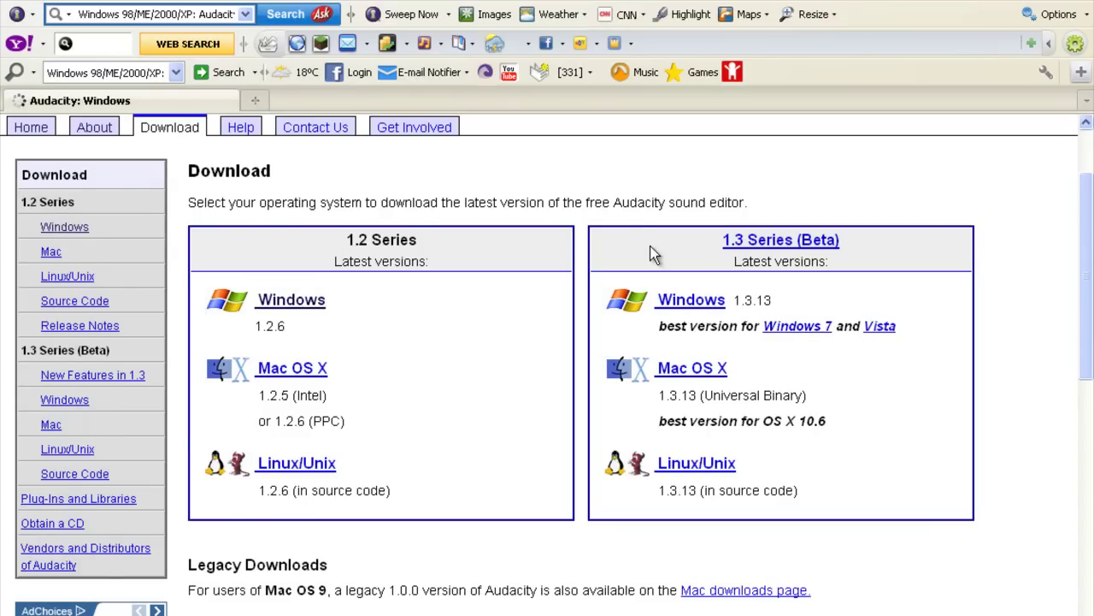
Step: Download the Audacity 1.2.6 installer for Windows 98/ME/2000/XP and move the Downloads list aside
click(426, 472)
click(650, 412)
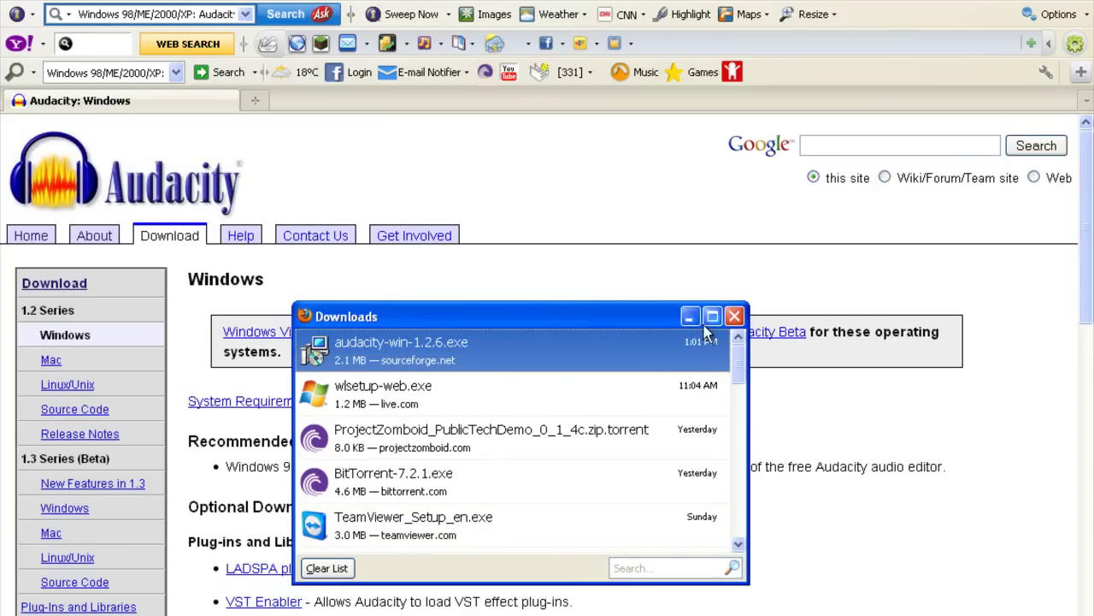
drag(568, 319, 782, 273)
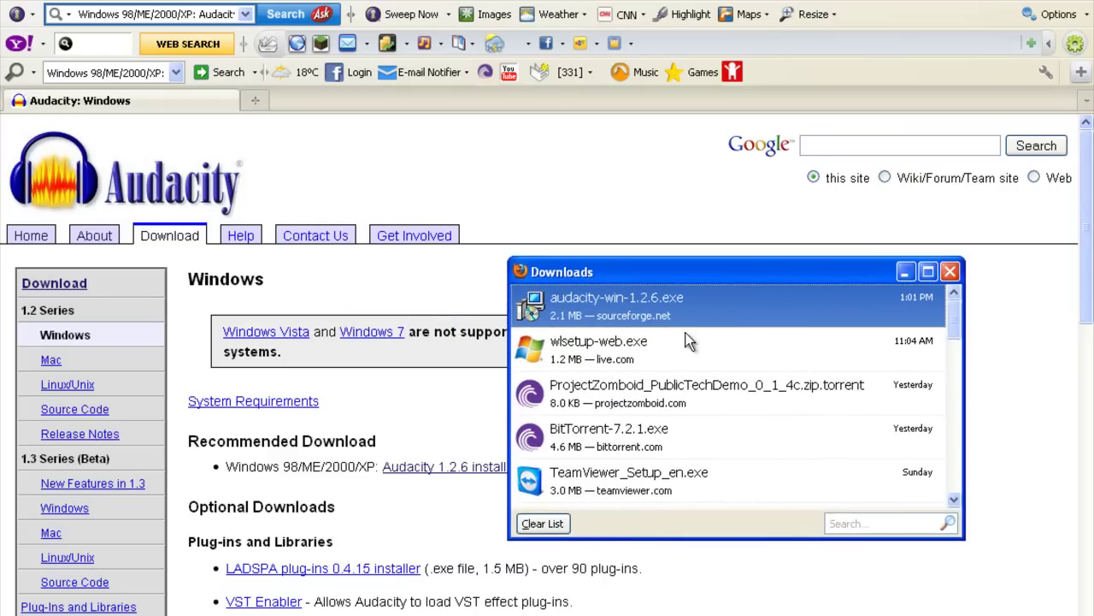
Step: Launch audacity-win-1.2.6.exe to show the Audacity Setup Wizard, and exit Setup without installing
double_click(678, 306)
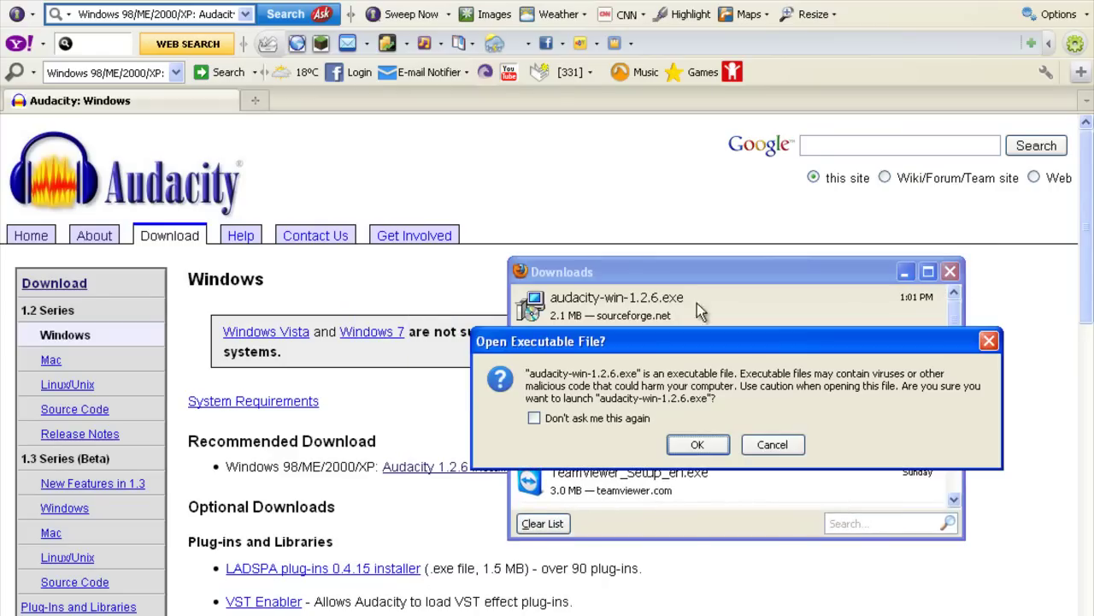
click(699, 444)
click(612, 318)
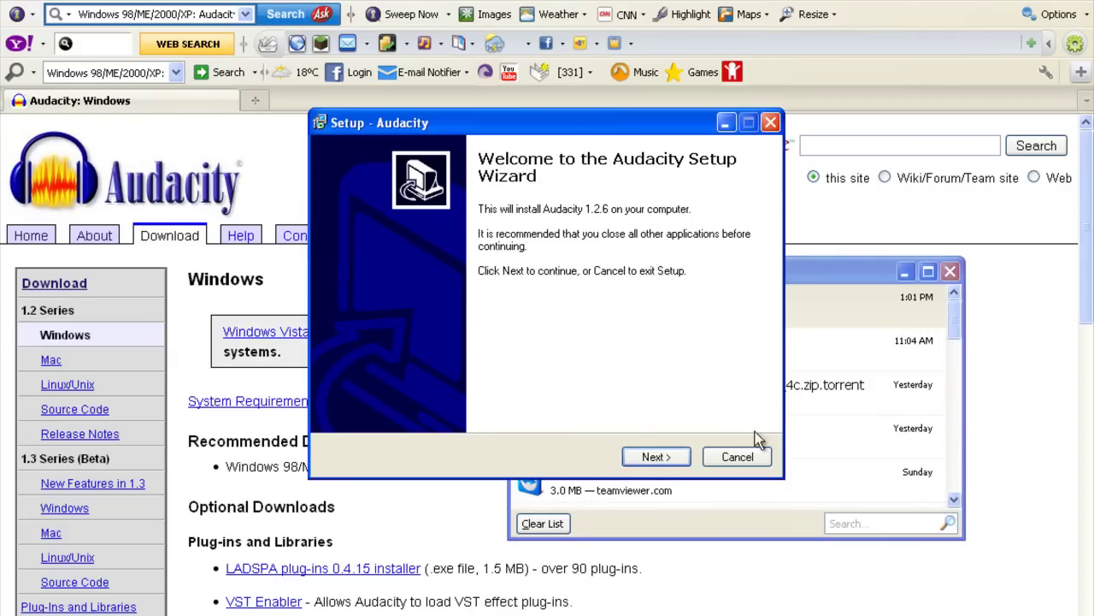
click(746, 457)
click(562, 379)
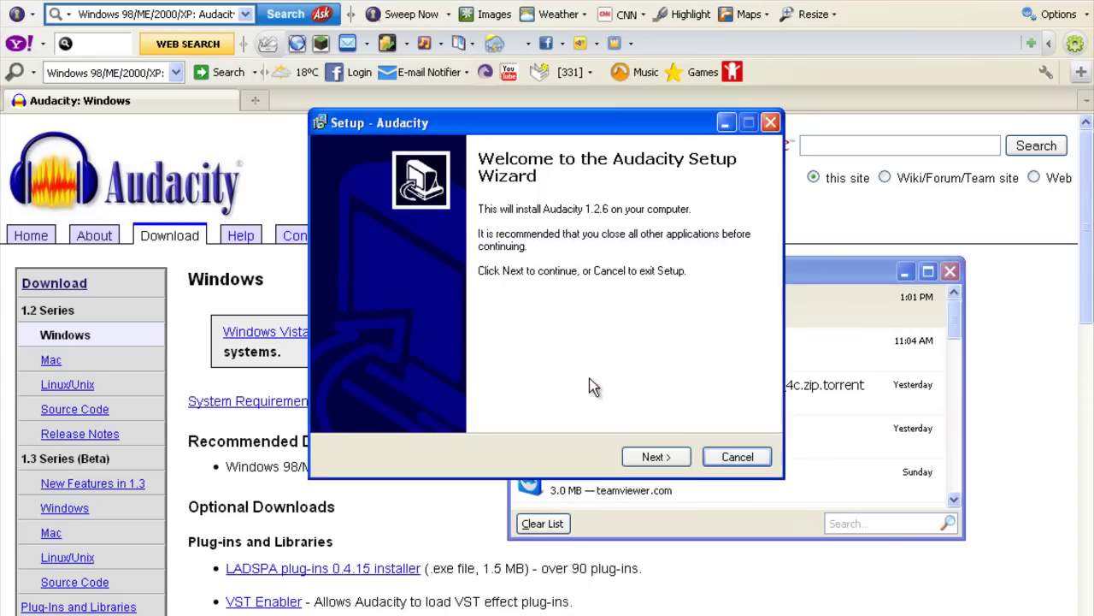
click(737, 456)
click(511, 374)
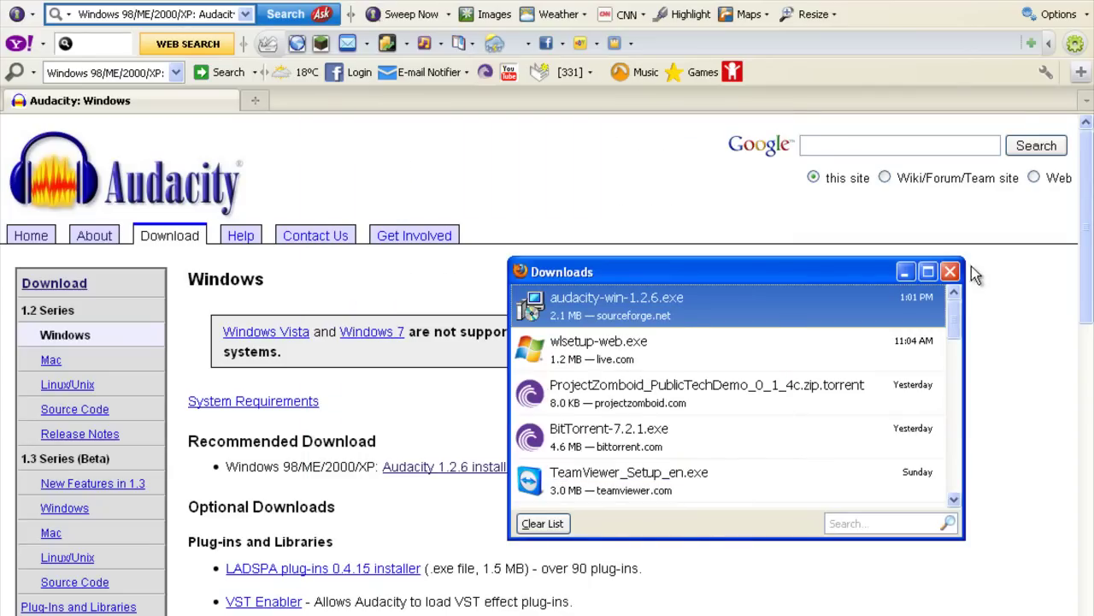
Step: Close the Downloads window and the browser, and launch the installed Audacity from the desktop
click(950, 271)
key(alt+F4)
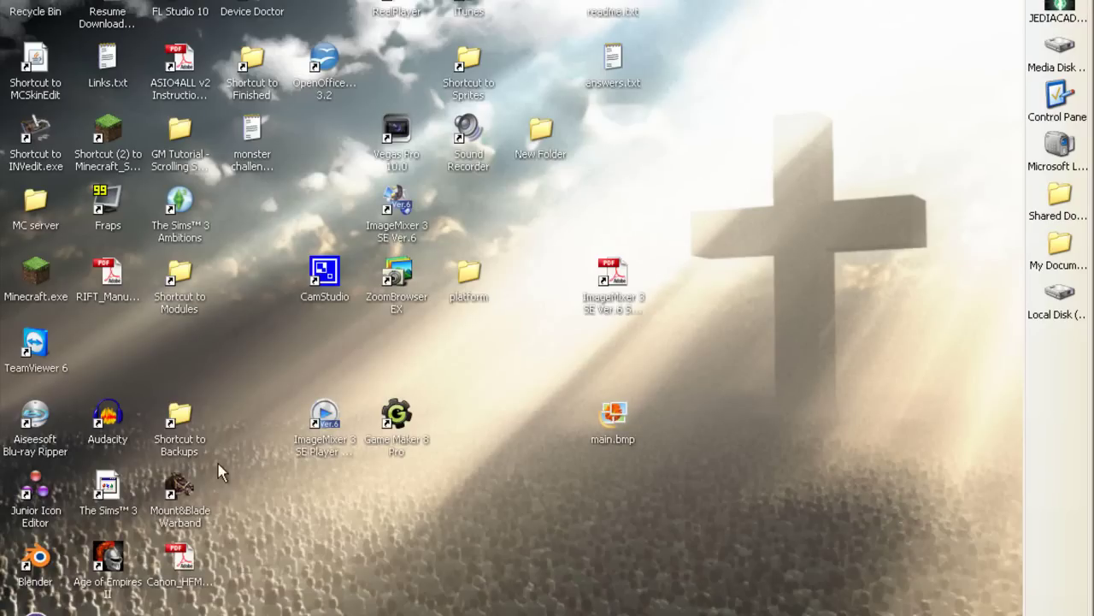
click(109, 416)
double_click(100, 417)
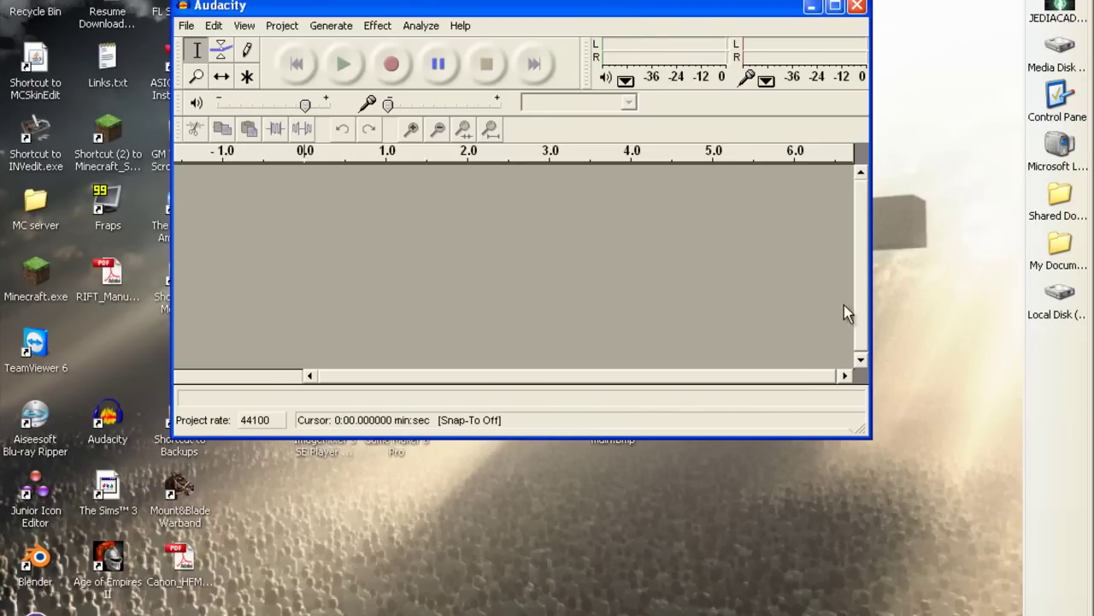
click(767, 87)
click(754, 86)
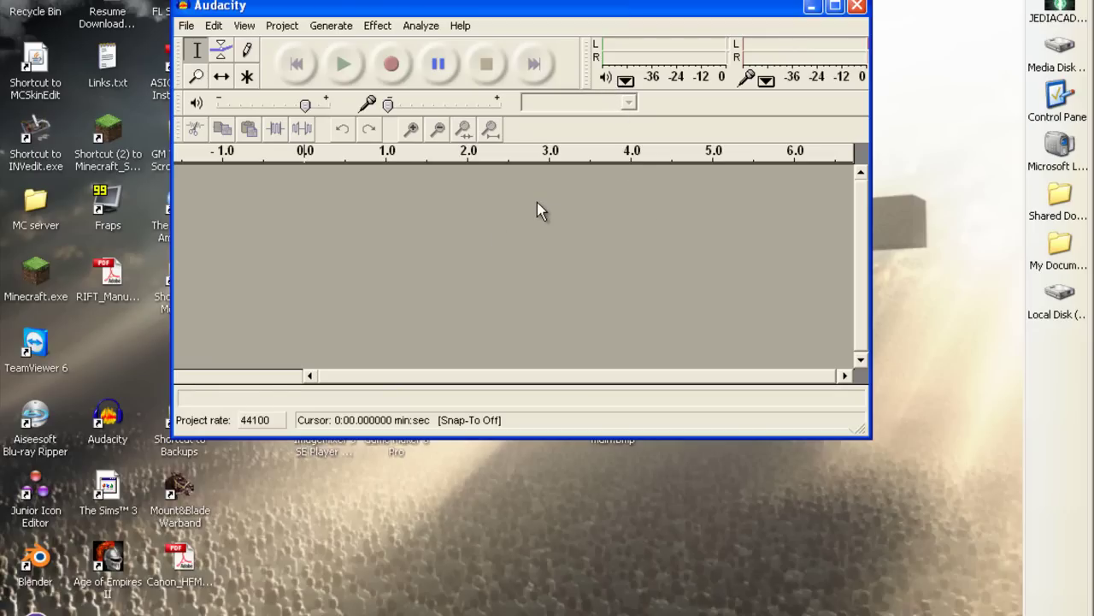
Step: Record two short voice test tracks in Audacity and remove both of them from the project
click(392, 66)
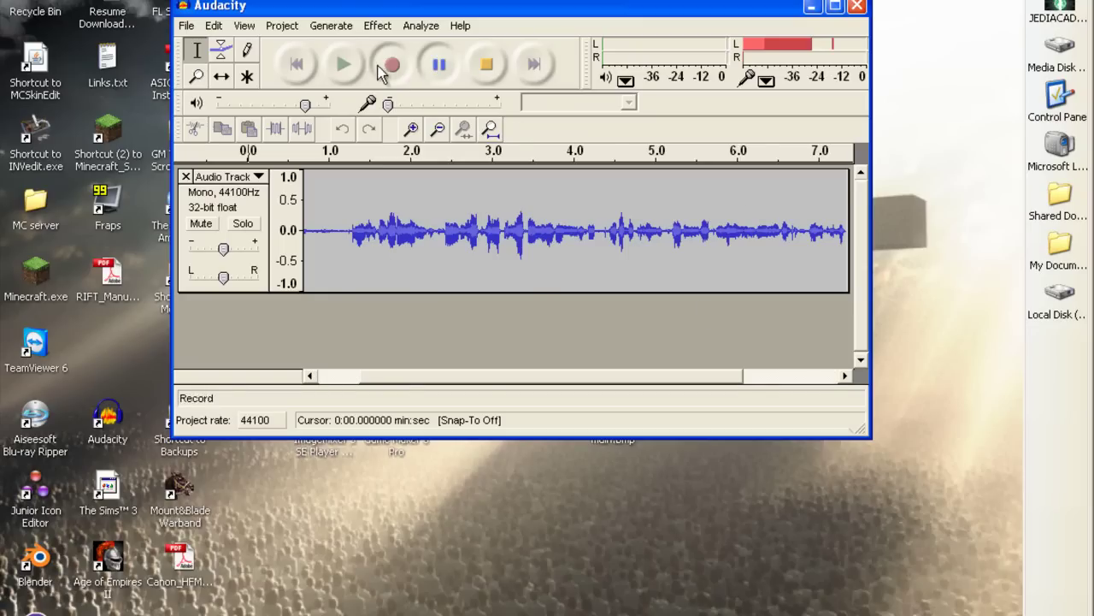
click(439, 68)
click(487, 67)
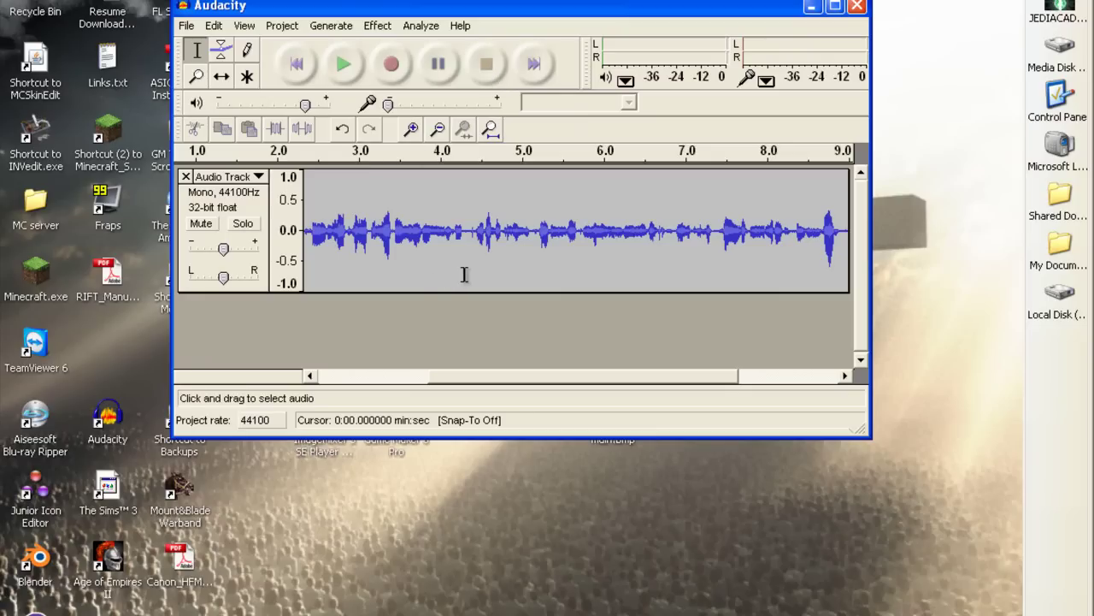
click(390, 65)
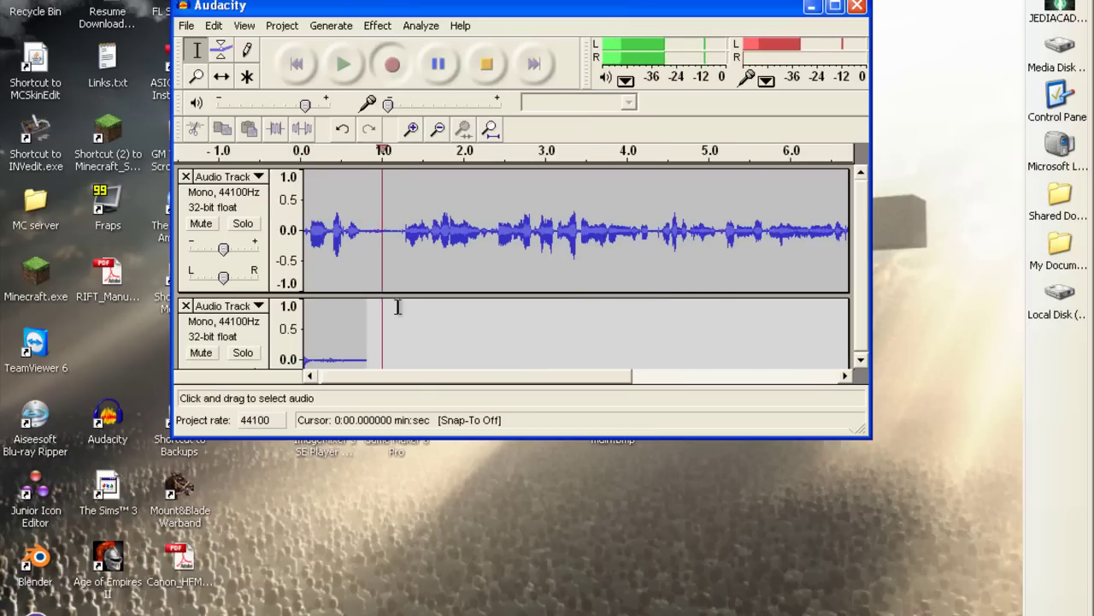
click(481, 66)
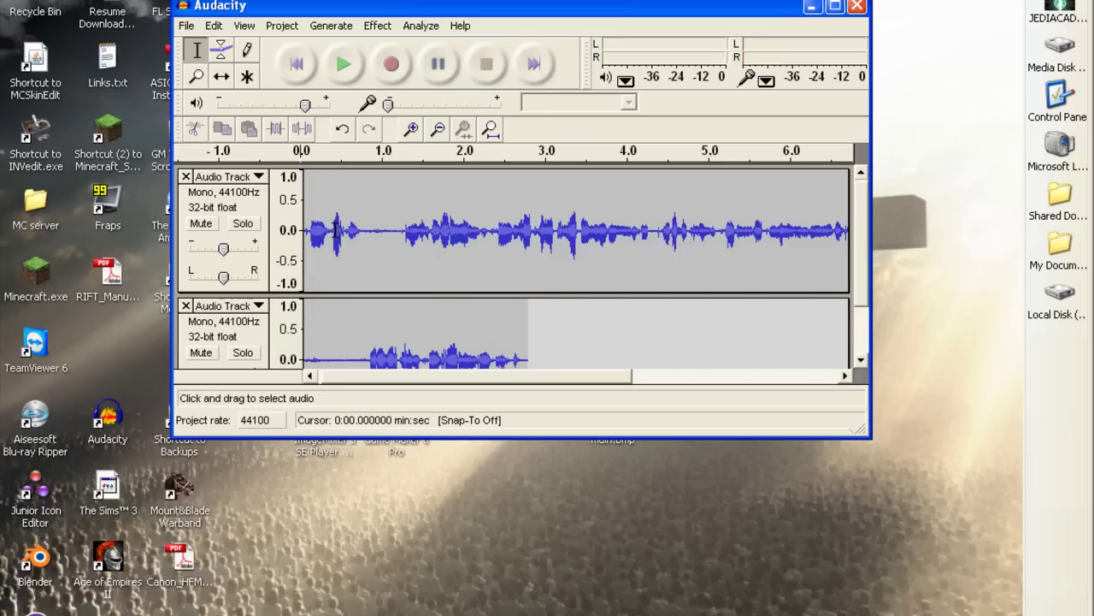
click(186, 306)
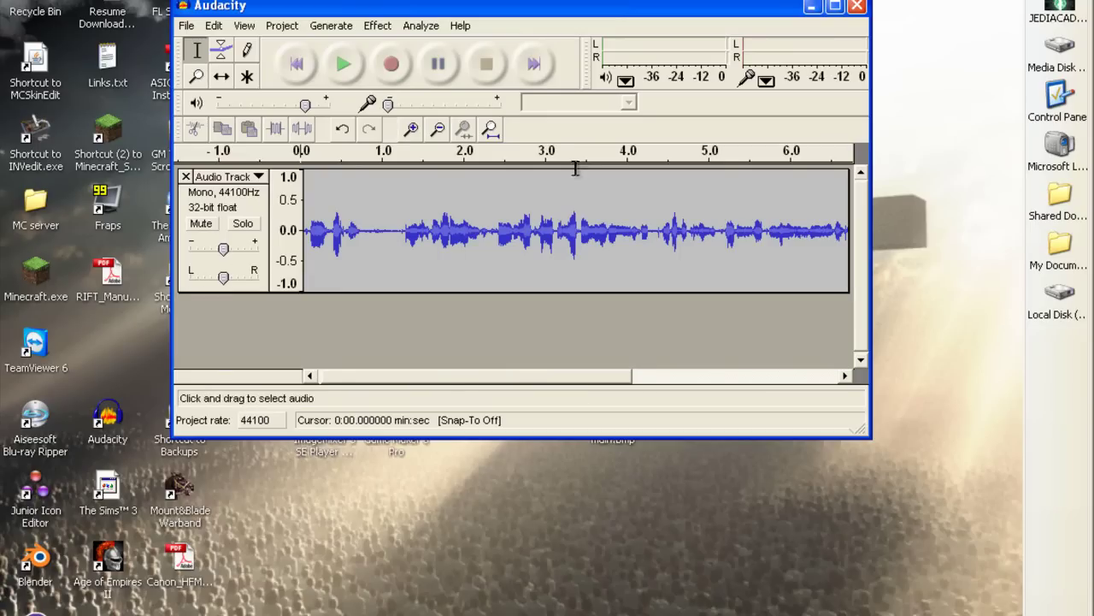
click(185, 176)
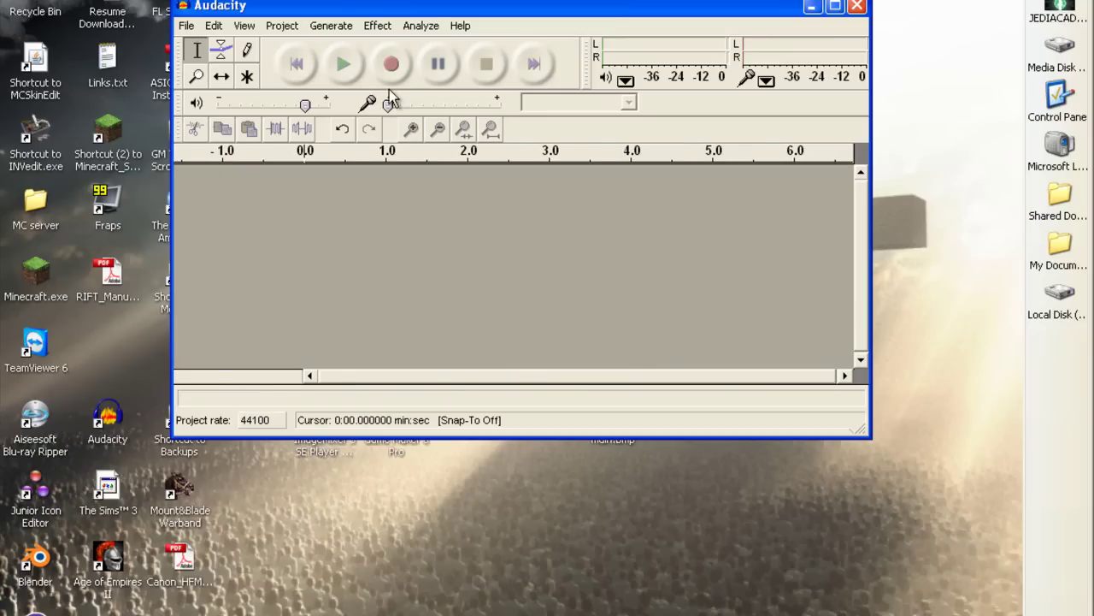
Step: Record a short voice clip and export it as WAV into the Fraps folder, named with the speaker's first name and "voice"
click(390, 66)
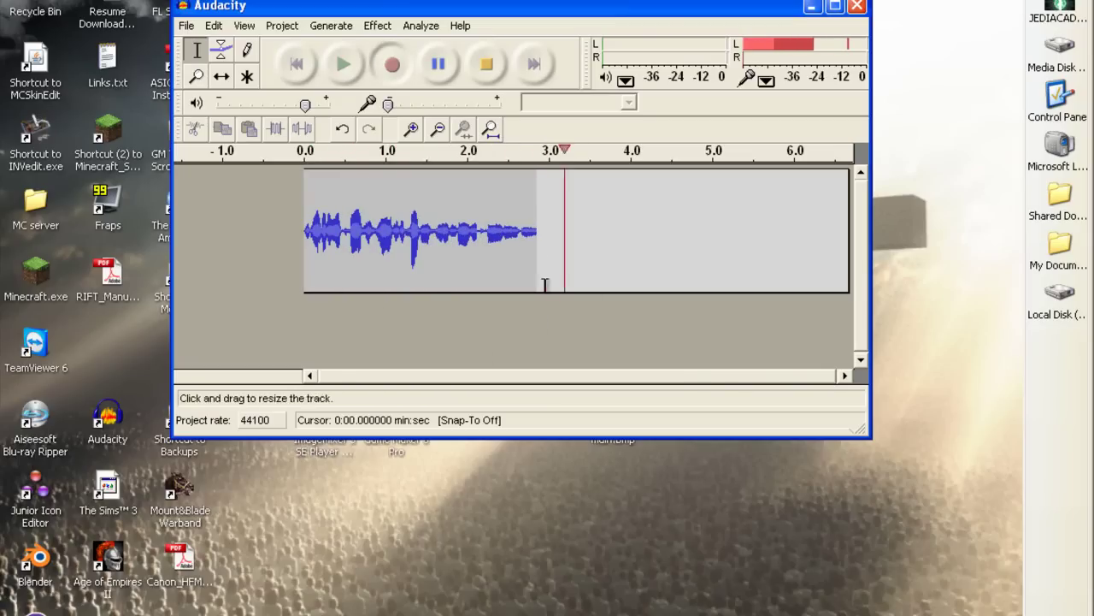
click(487, 64)
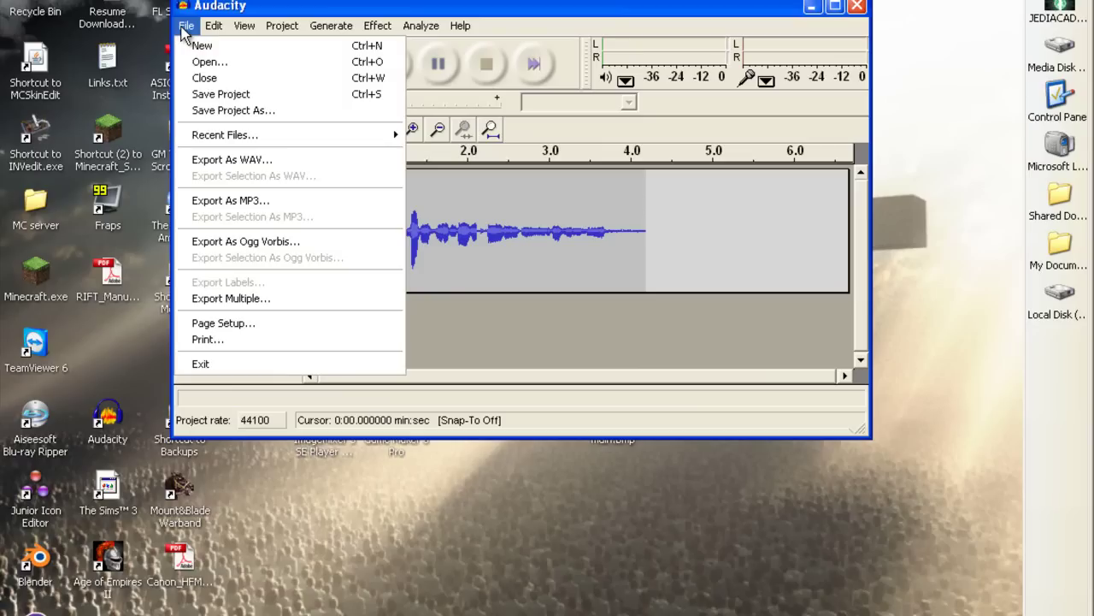
click(243, 164)
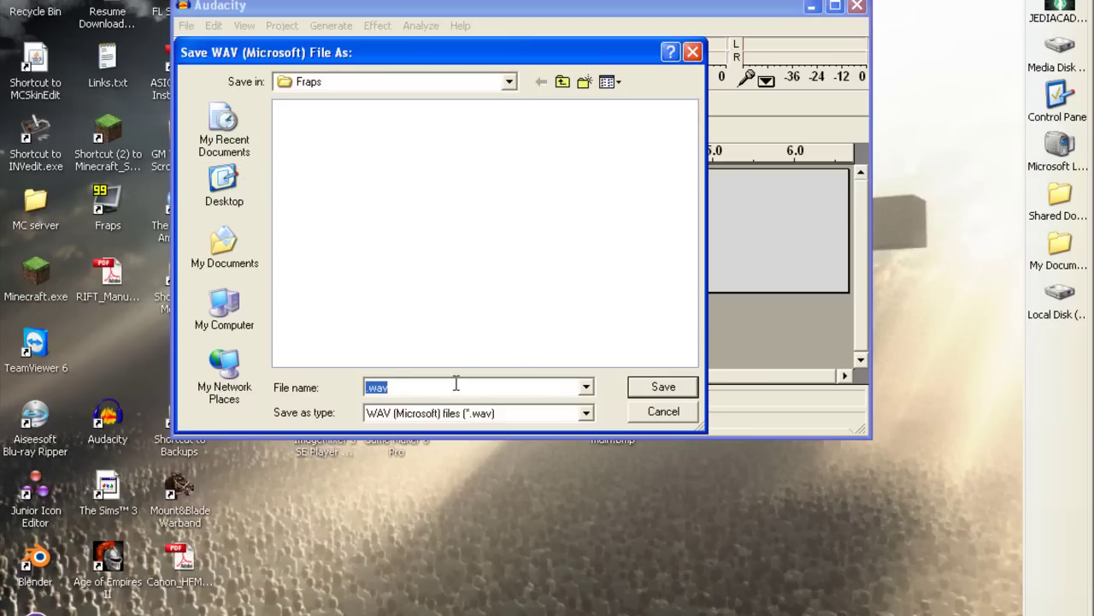
key(Home)
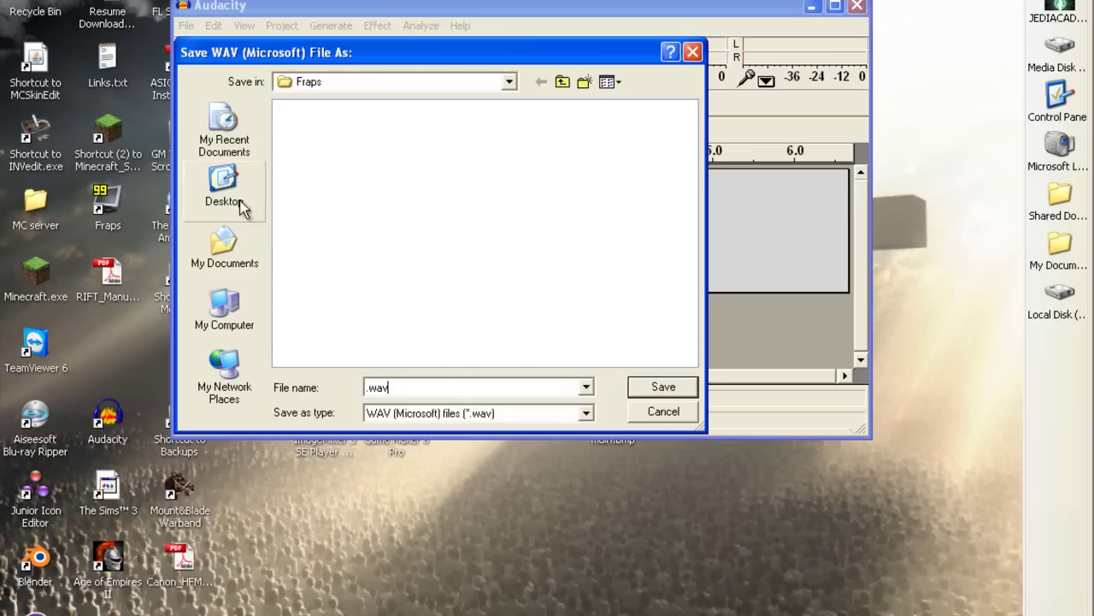
click(259, 314)
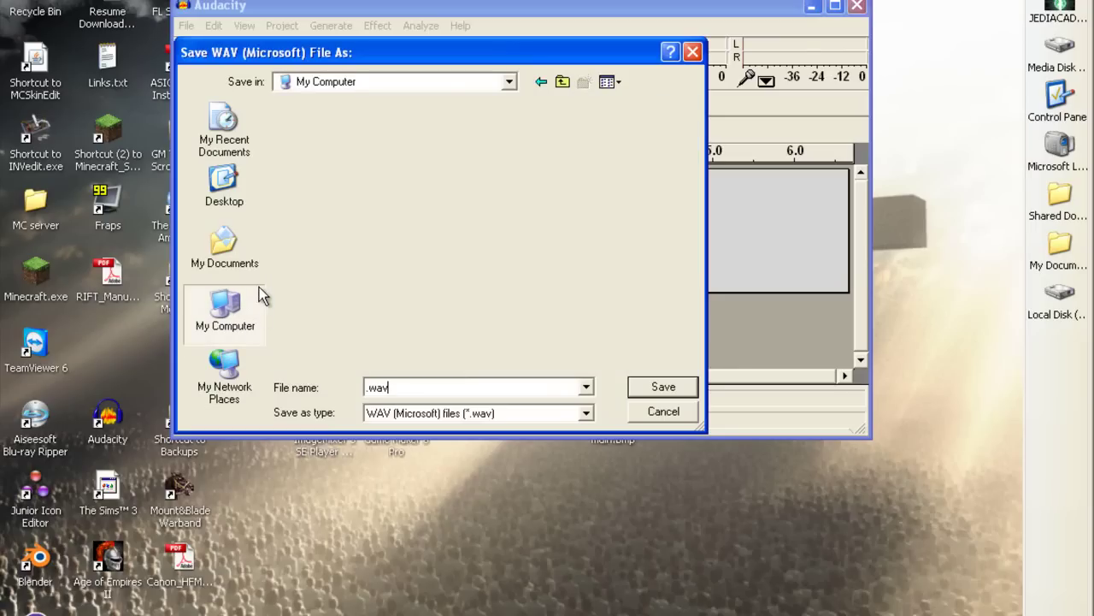
double_click(333, 155)
double_click(304, 142)
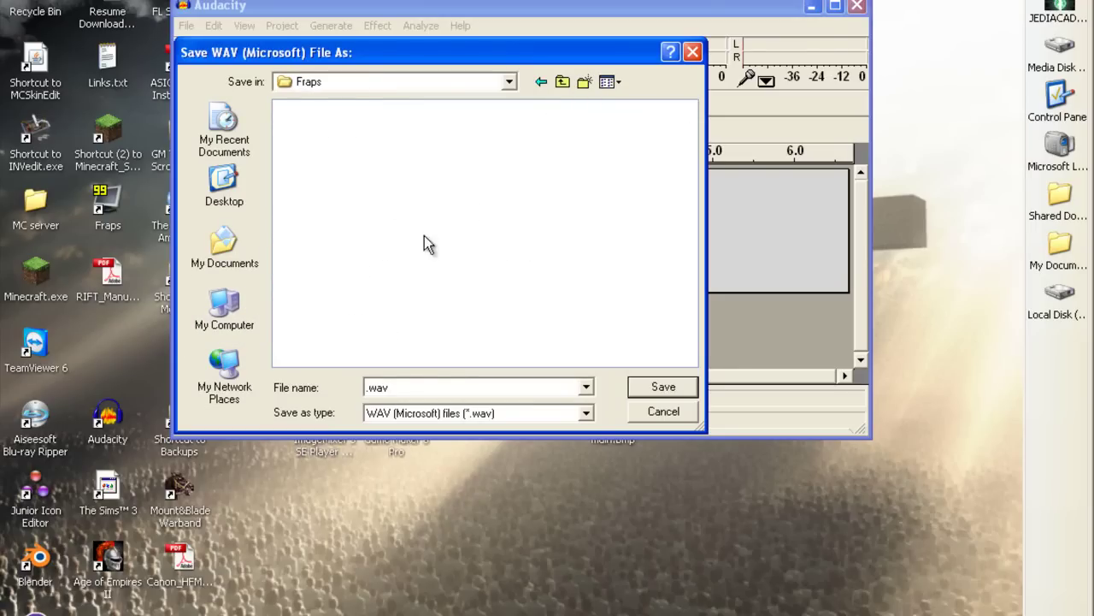
key(Tab)
text(John's voice)
click(680, 387)
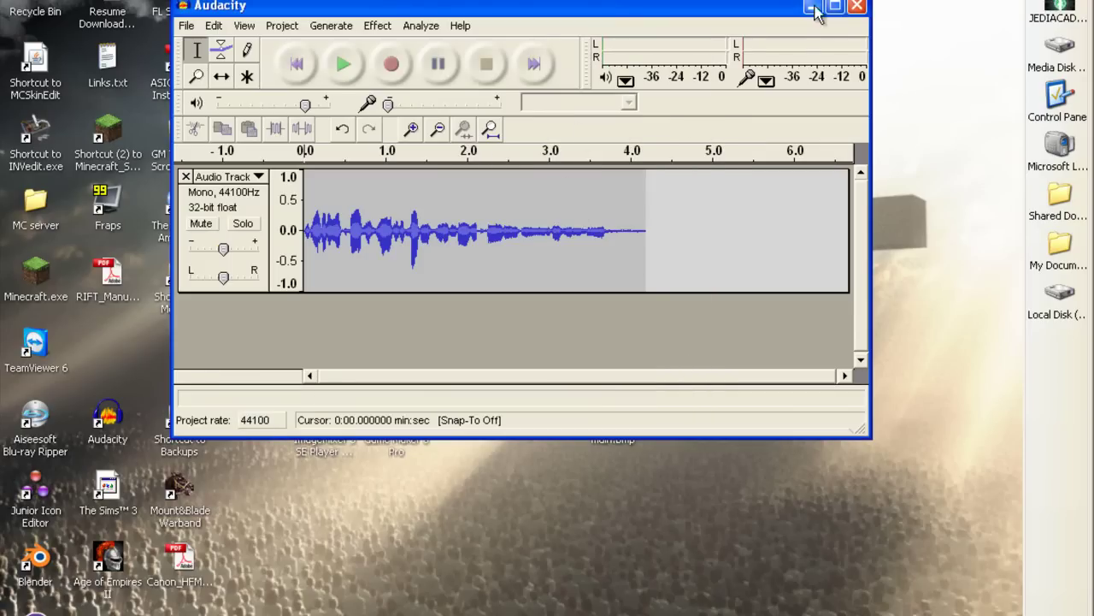
Step: Remove the exported voice track from the project and close Audacity
click(183, 177)
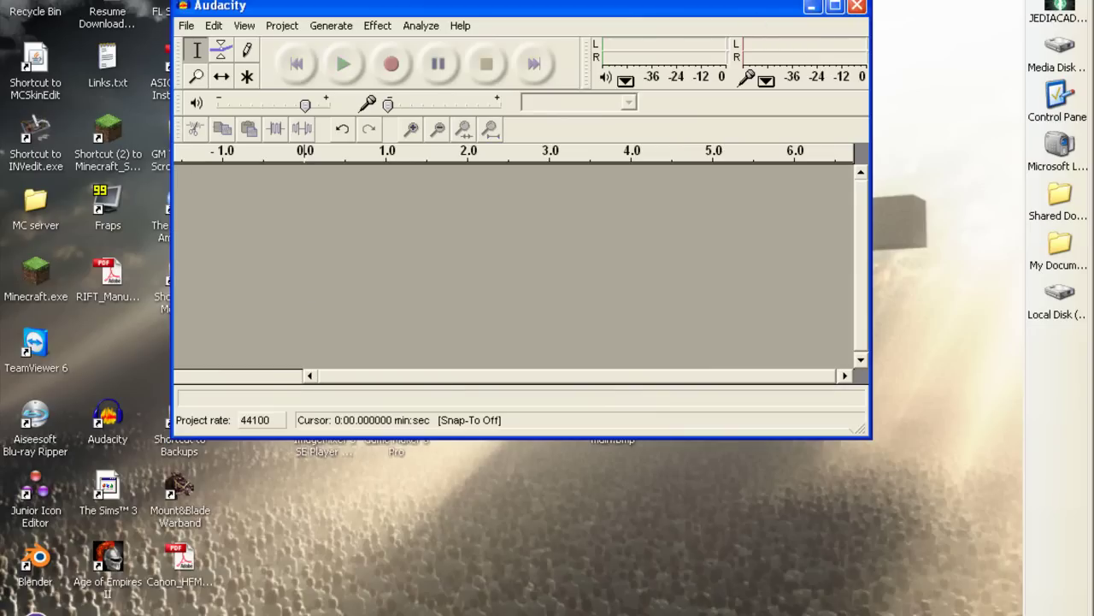
click(857, 7)
click(547, 359)
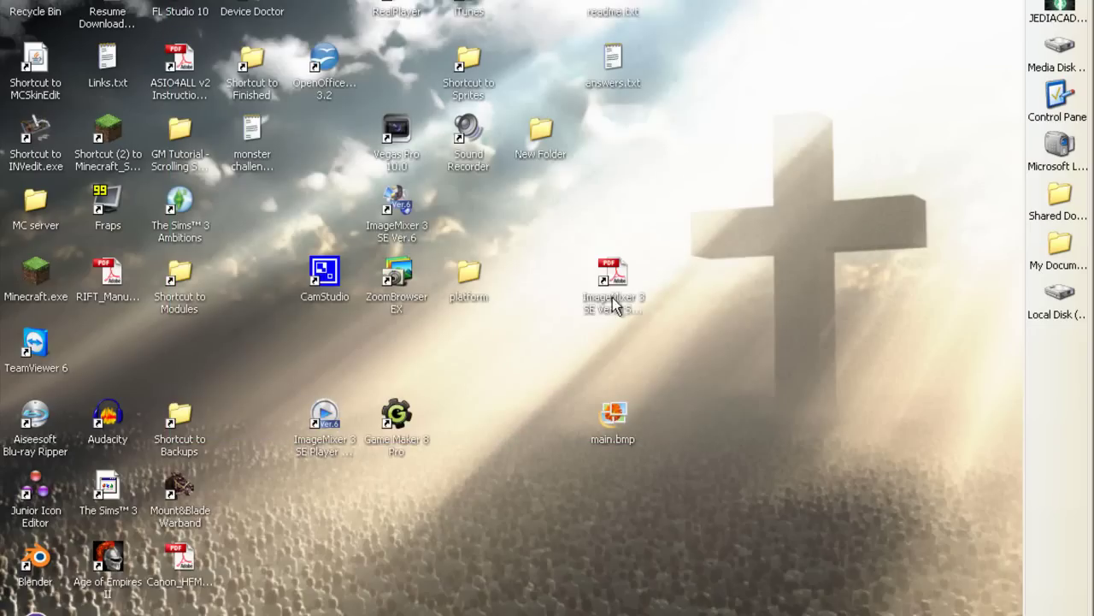
Step: Open the Fraps folder on Media Disk (J:) and locate the exported WAV file
double_click(1073, 52)
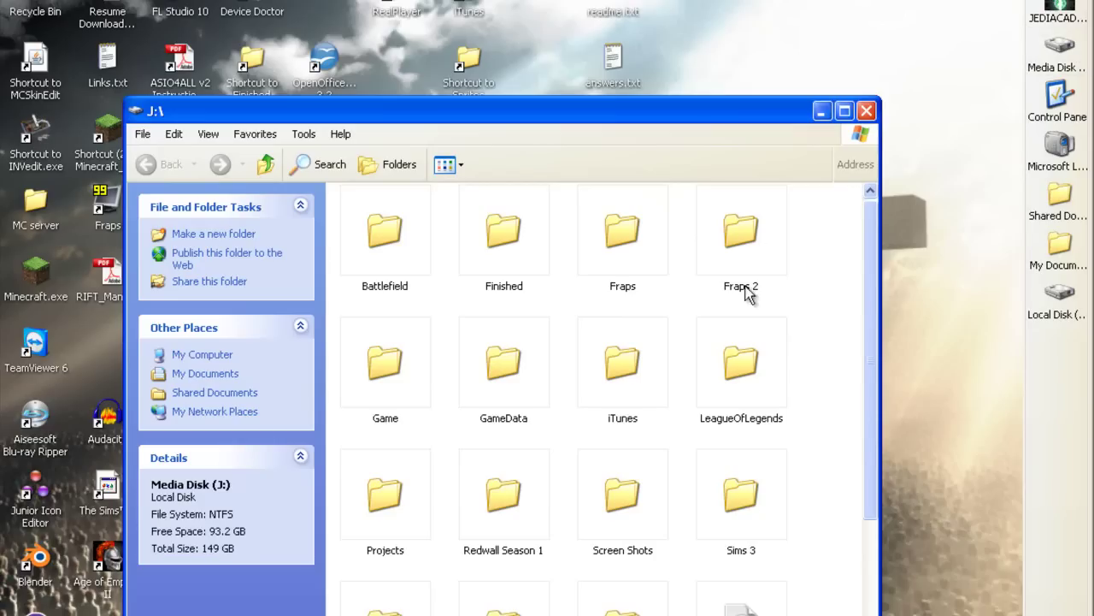
double_click(620, 218)
drag(653, 447, 391, 261)
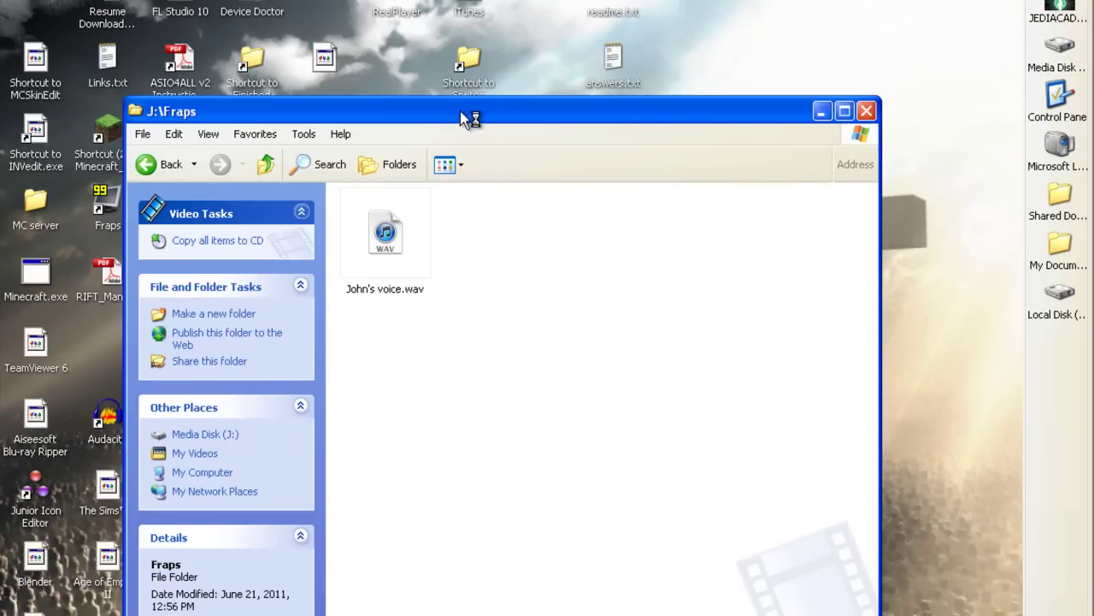
drag(471, 112, 577, 46)
click(472, 175)
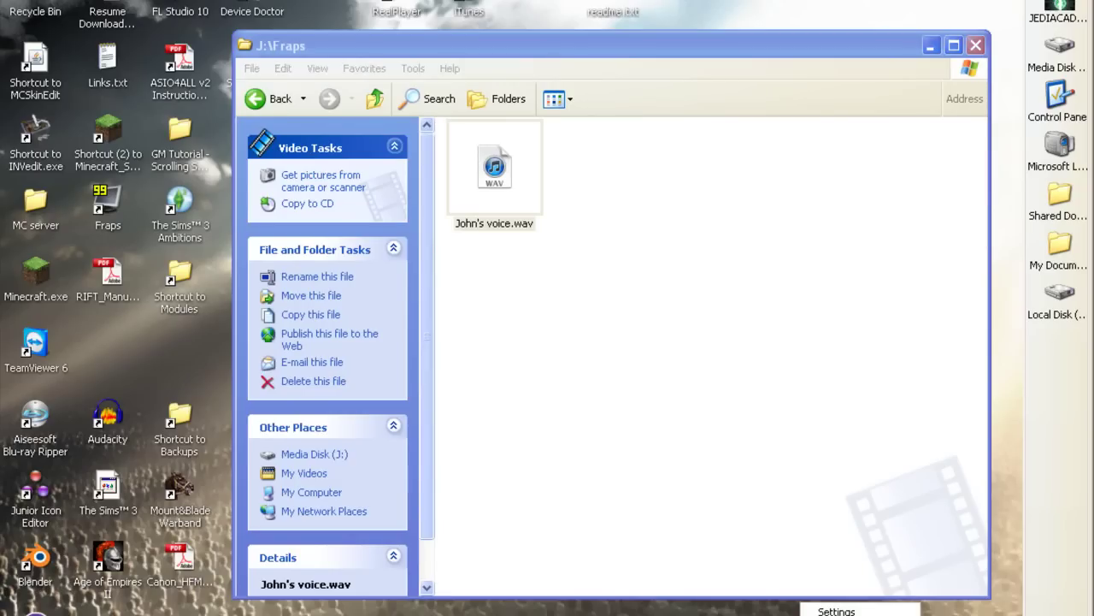
Step: Bring up the Fraps window and launch Audacity, moving the J:\Fraps folder window to make room for both
click(836, 612)
click(477, 235)
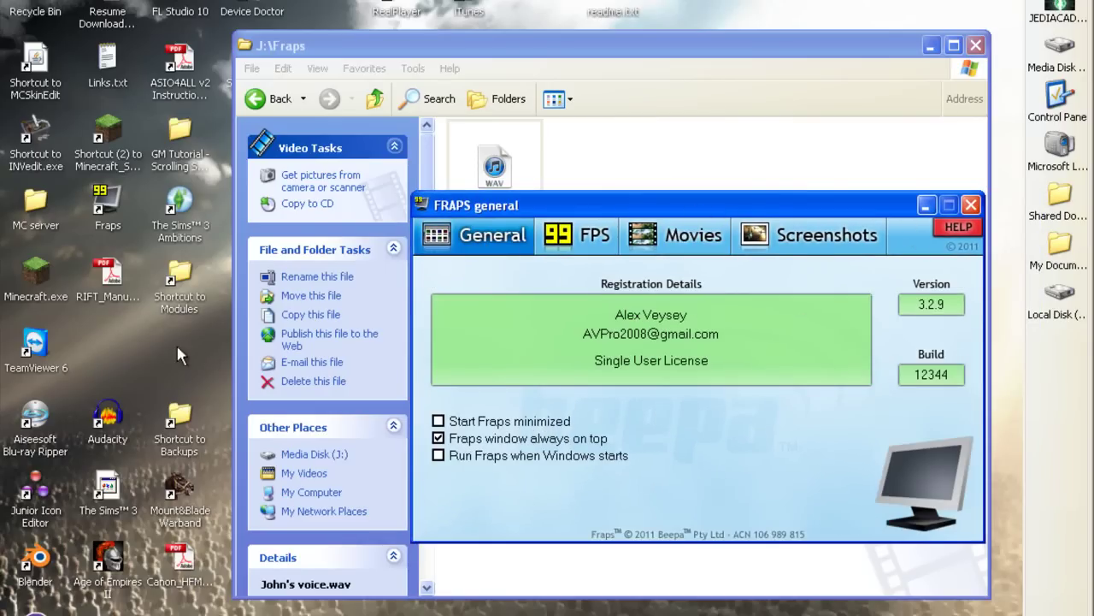
drag(327, 48, 509, 92)
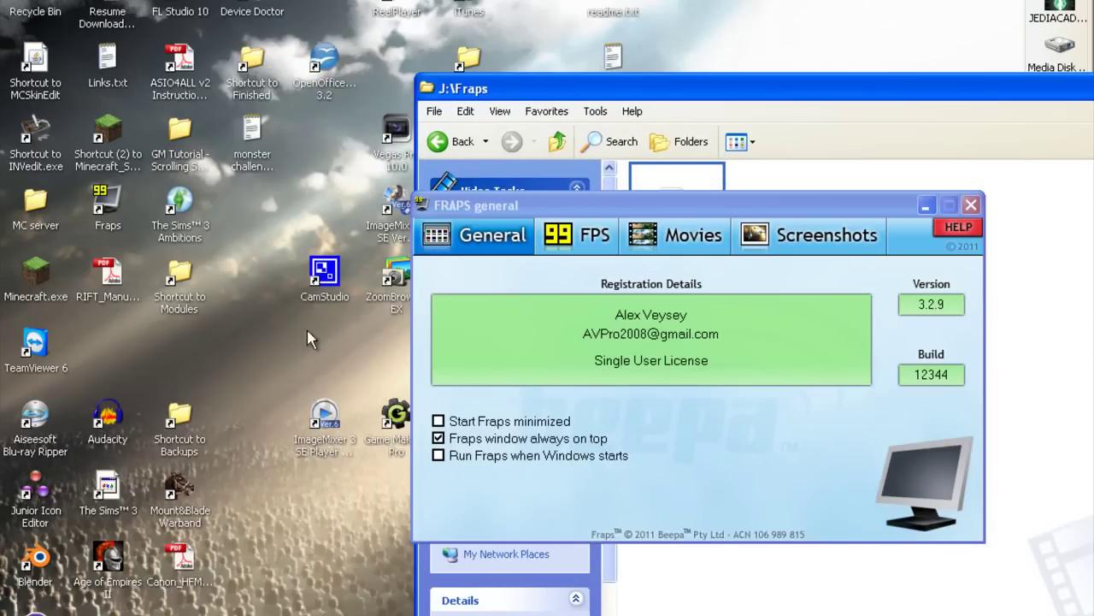
double_click(107, 417)
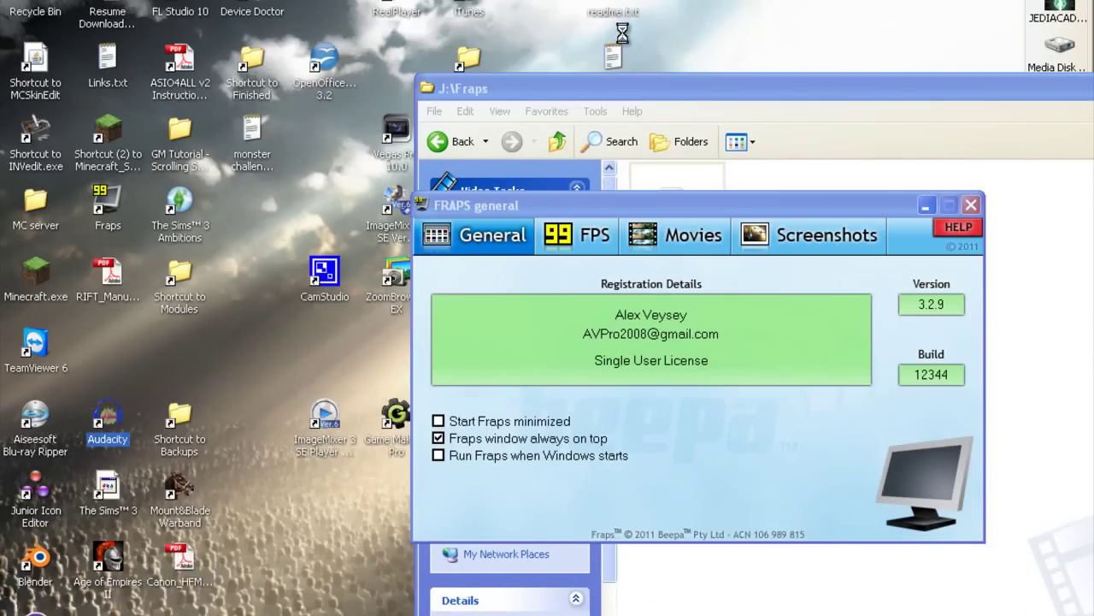
drag(789, 99, 619, 108)
Step: Record a short test track in Audacity with Fraps open, stop it, and remove the track
click(246, 3)
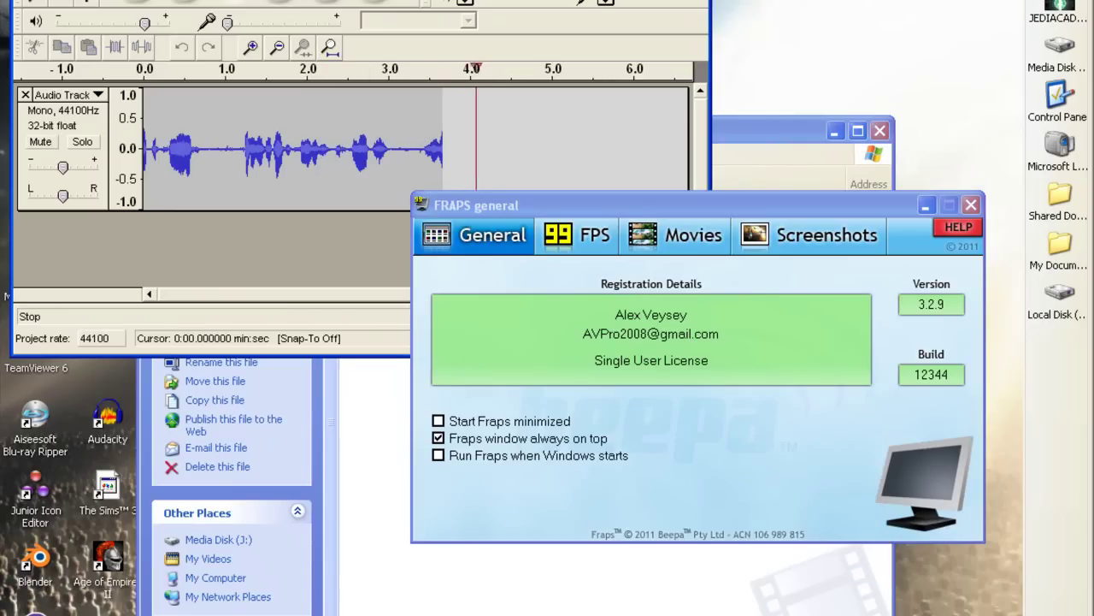
click(124, 3)
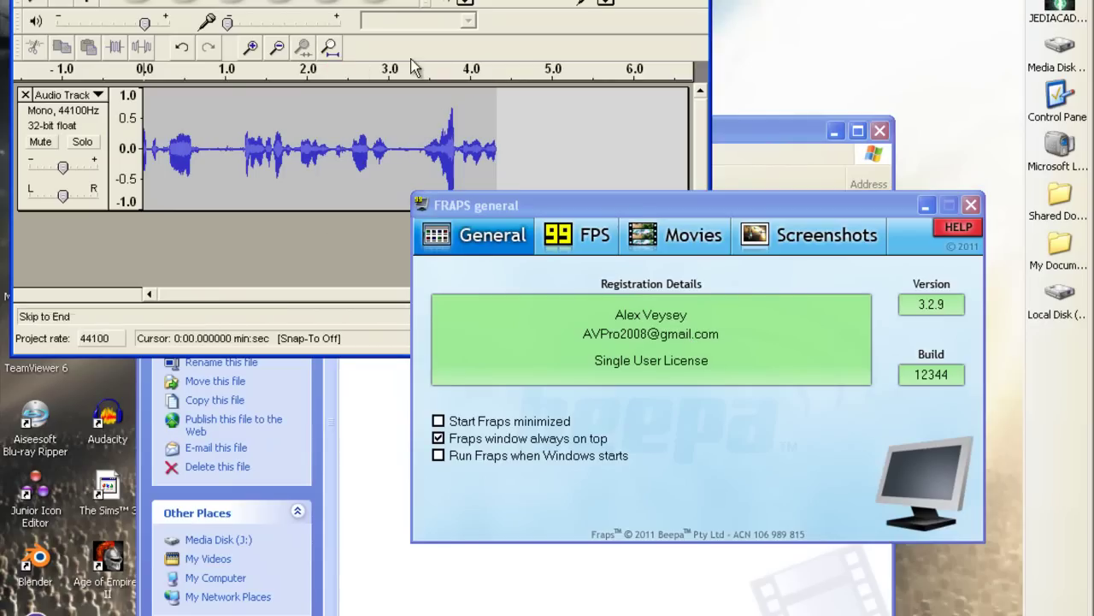
click(24, 95)
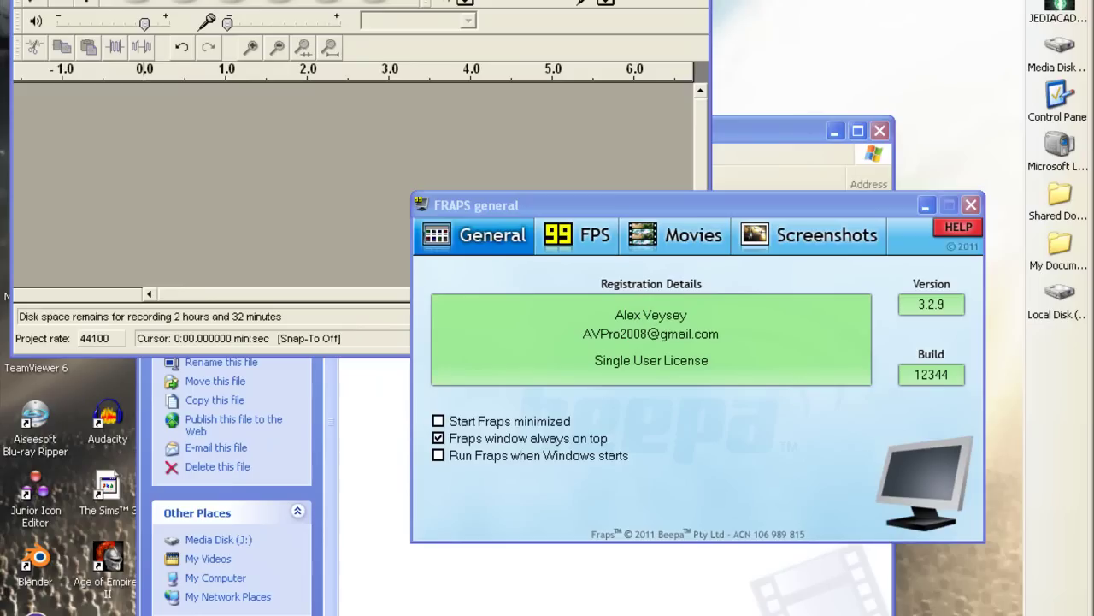
Step: Bring the J:\Fraps folder window to the front and switch back to Audacity
click(716, 134)
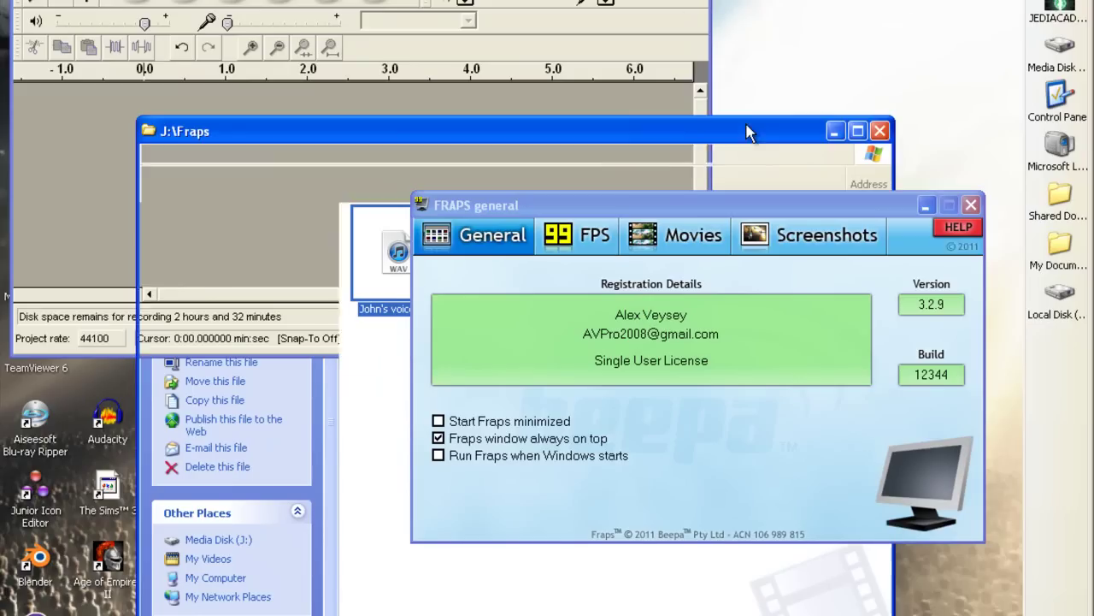
click(606, 20)
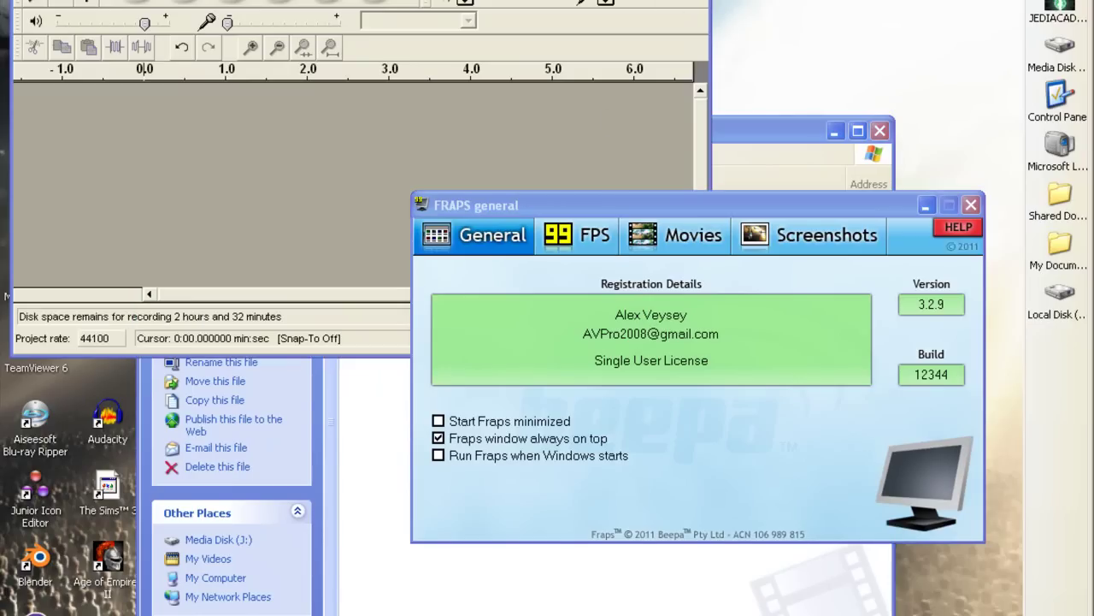
Step: Bring the J:\Fraps folder window to the front, minimize the Fraps window and move the folder window aside
click(792, 129)
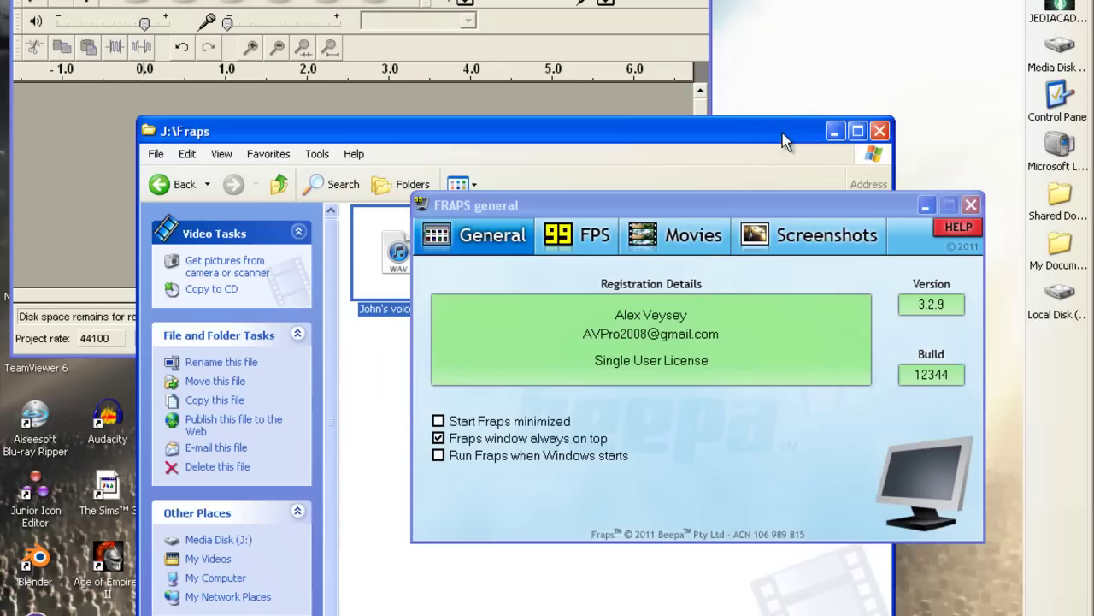
click(924, 206)
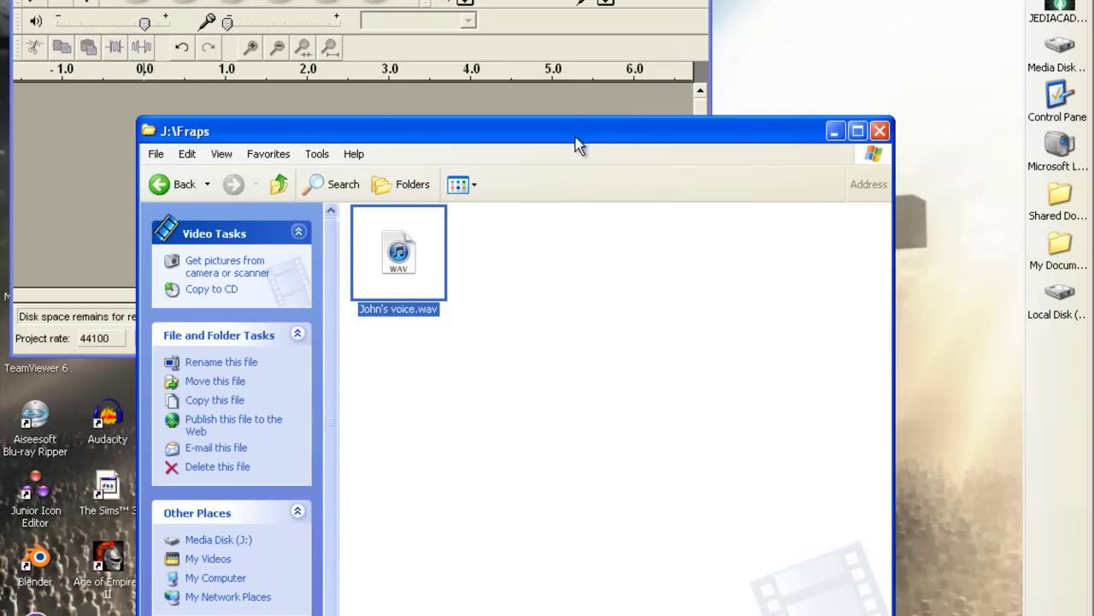
drag(669, 135, 720, 76)
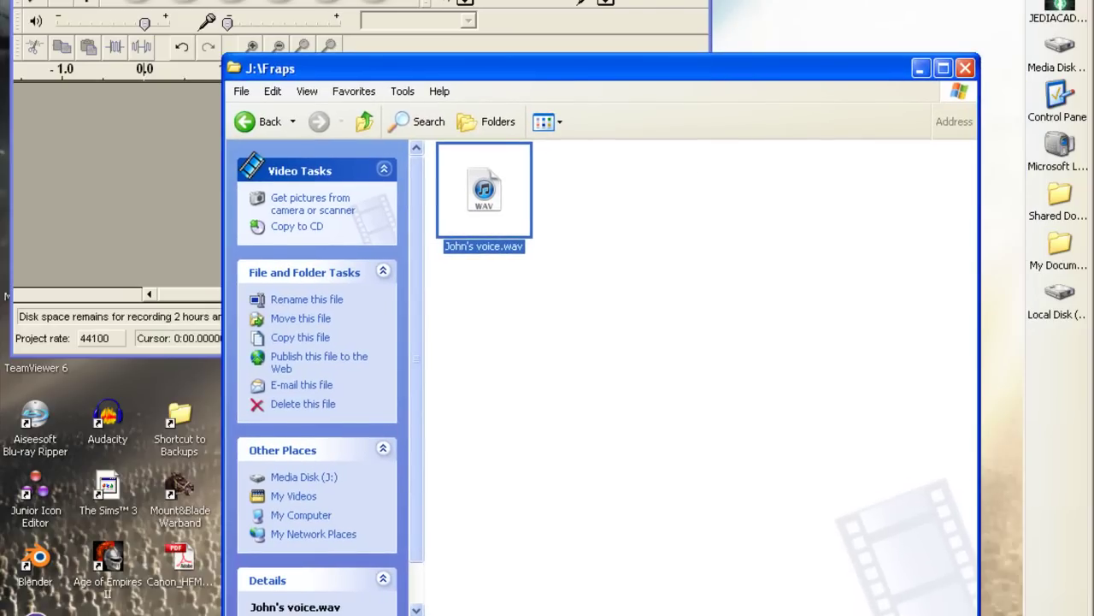
Step: Close Audacity without saving changes and deselect the WAV file in the J:\Fraps folder
click(547, 357)
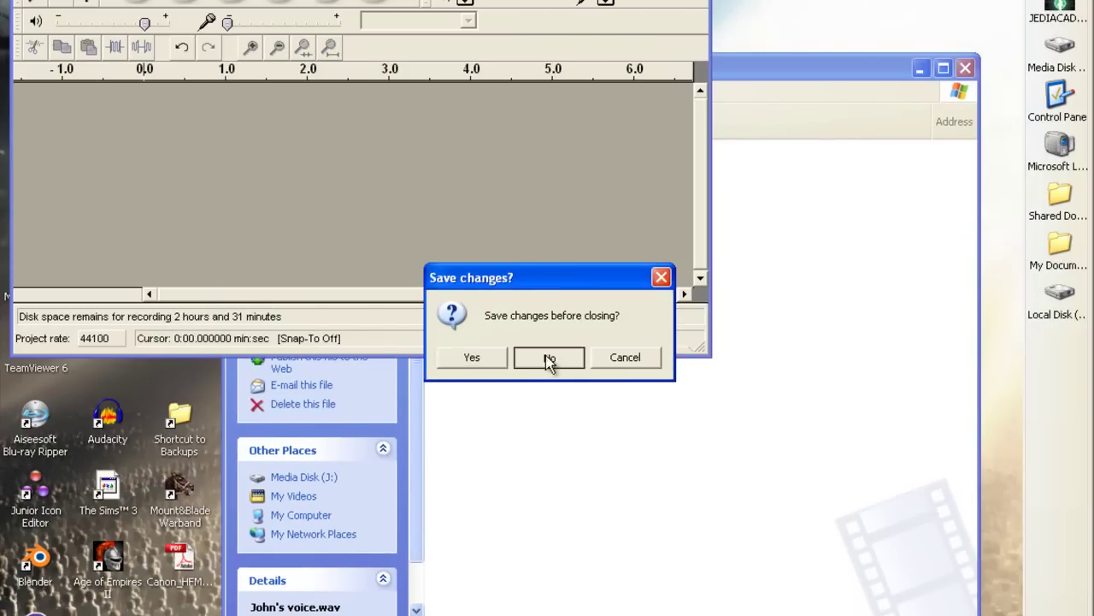
drag(649, 67, 632, 52)
drag(660, 239, 524, 325)
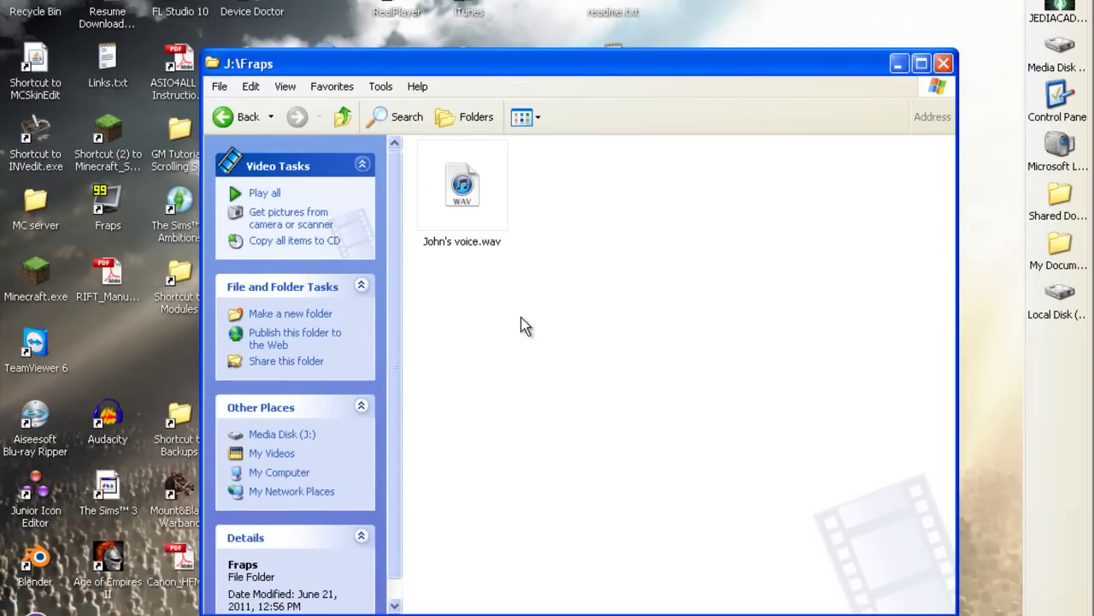
drag(555, 372, 498, 525)
drag(493, 446, 758, 296)
drag(476, 67, 396, 482)
drag(540, 472, 579, 53)
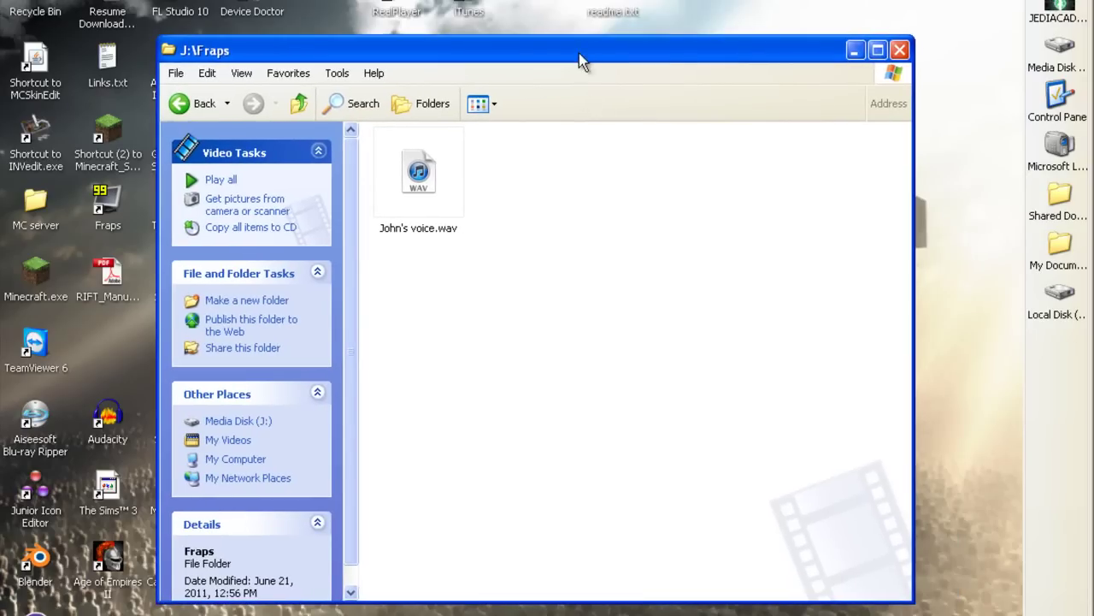
drag(541, 487, 355, 438)
mouse_move(665, 384)
mouse_down()
mouse_move(301, 365)
mouse_move(359, 258)
mouse_up()
drag(585, 349, 354, 257)
drag(405, 409, 585, 402)
drag(337, 58, 319, 225)
click(413, 153)
click(504, 234)
drag(457, 225, 457, 105)
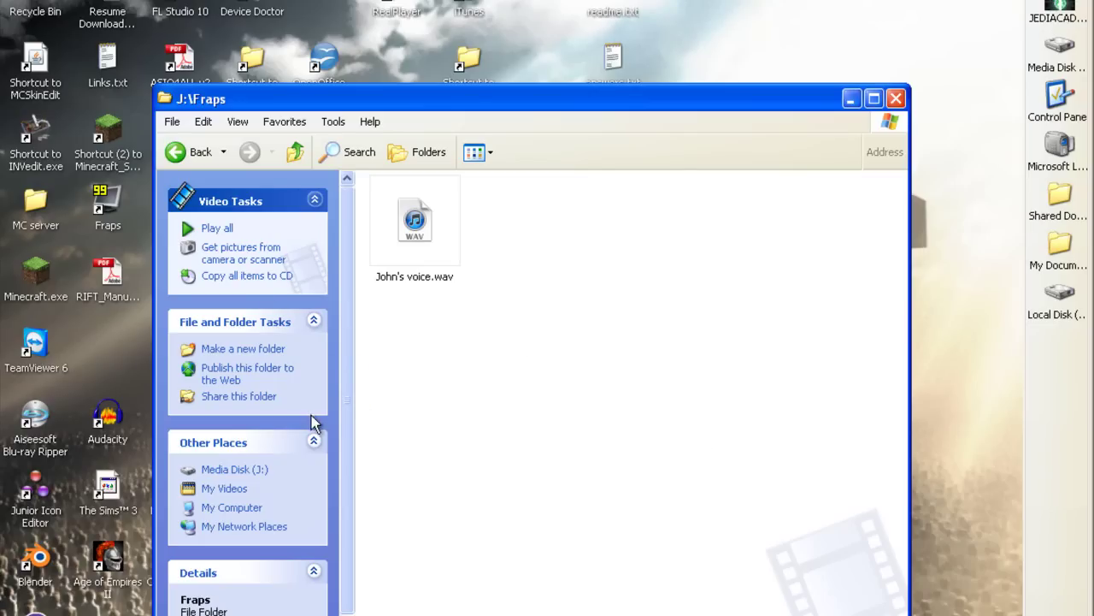
drag(345, 435, 383, 284)
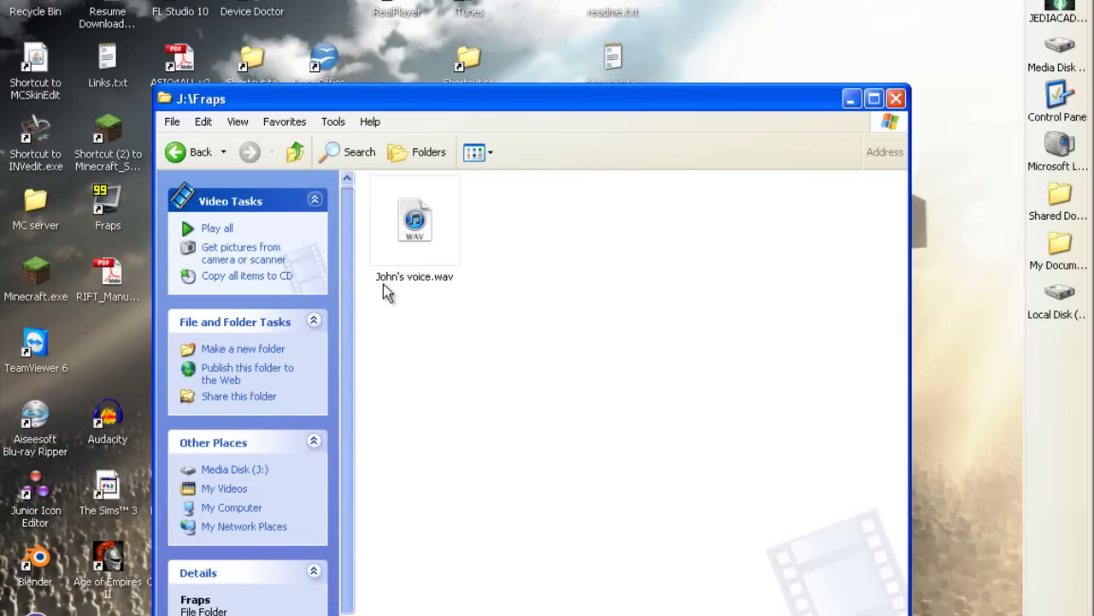